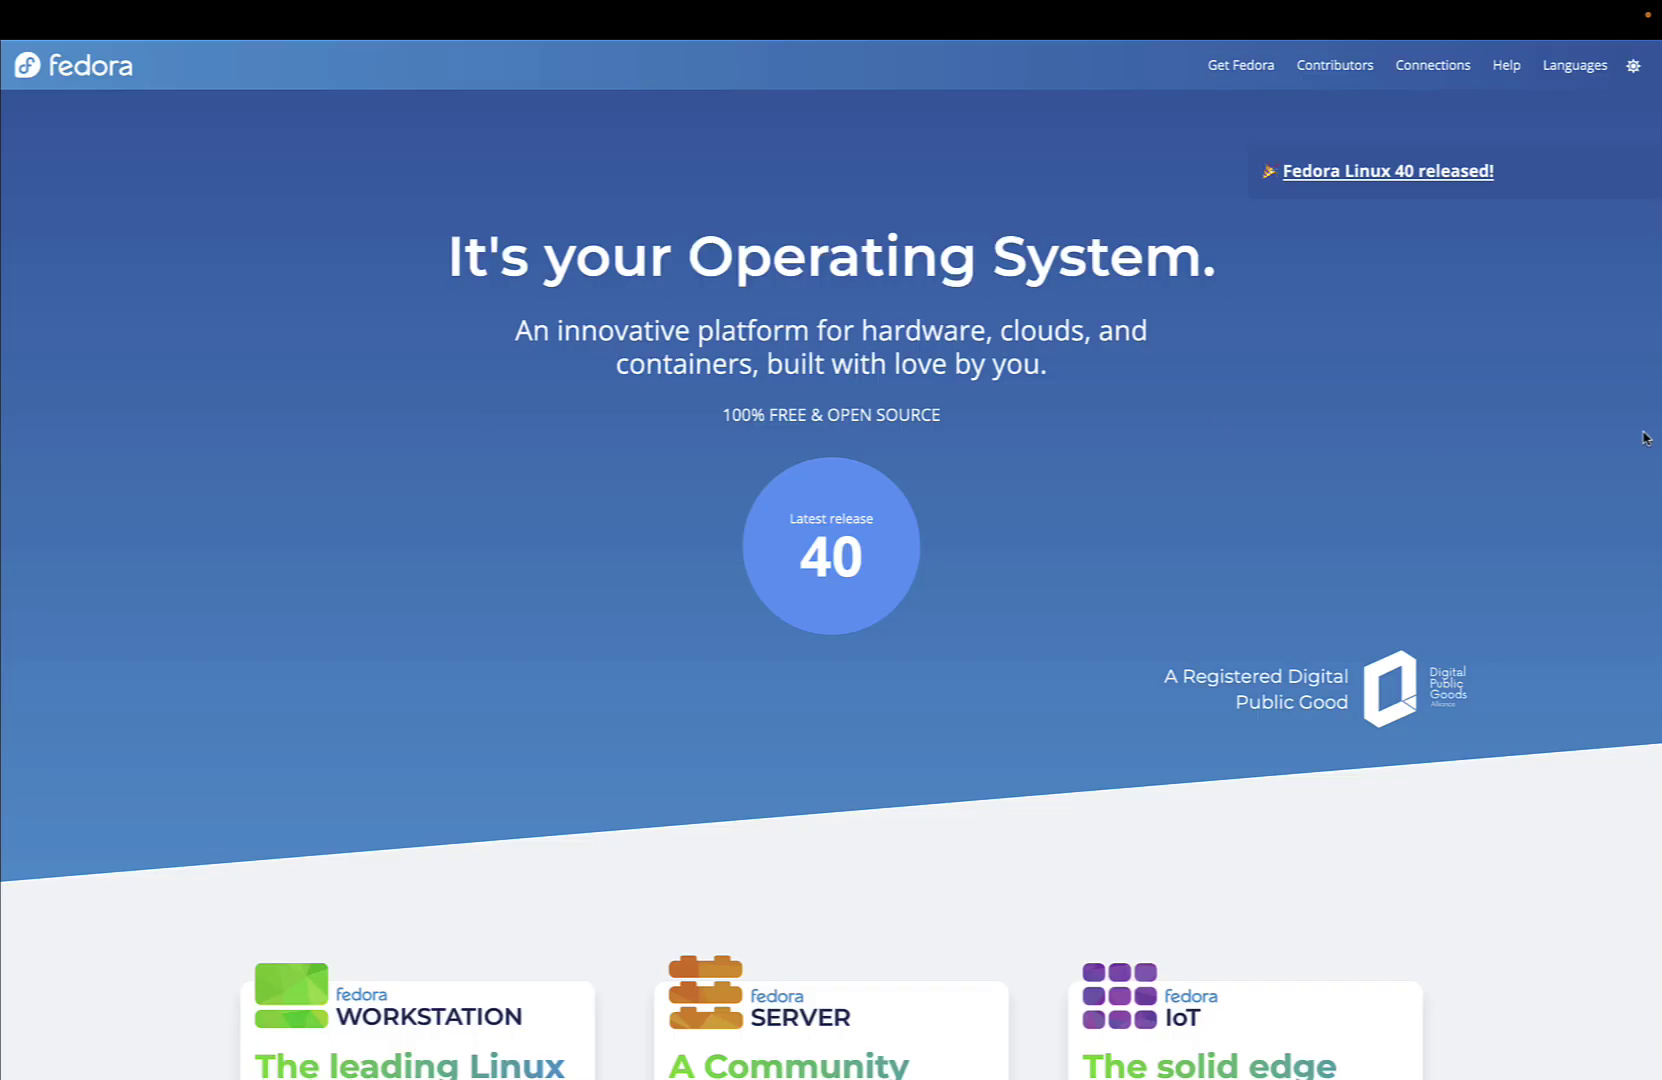
Scroll through the Fedora homepage and the Fedora Linux 40 release announcement article
{"action": "scroll", "coordinate": [1643, 437], "scroll_direction": "down", "scroll_amount": 15}
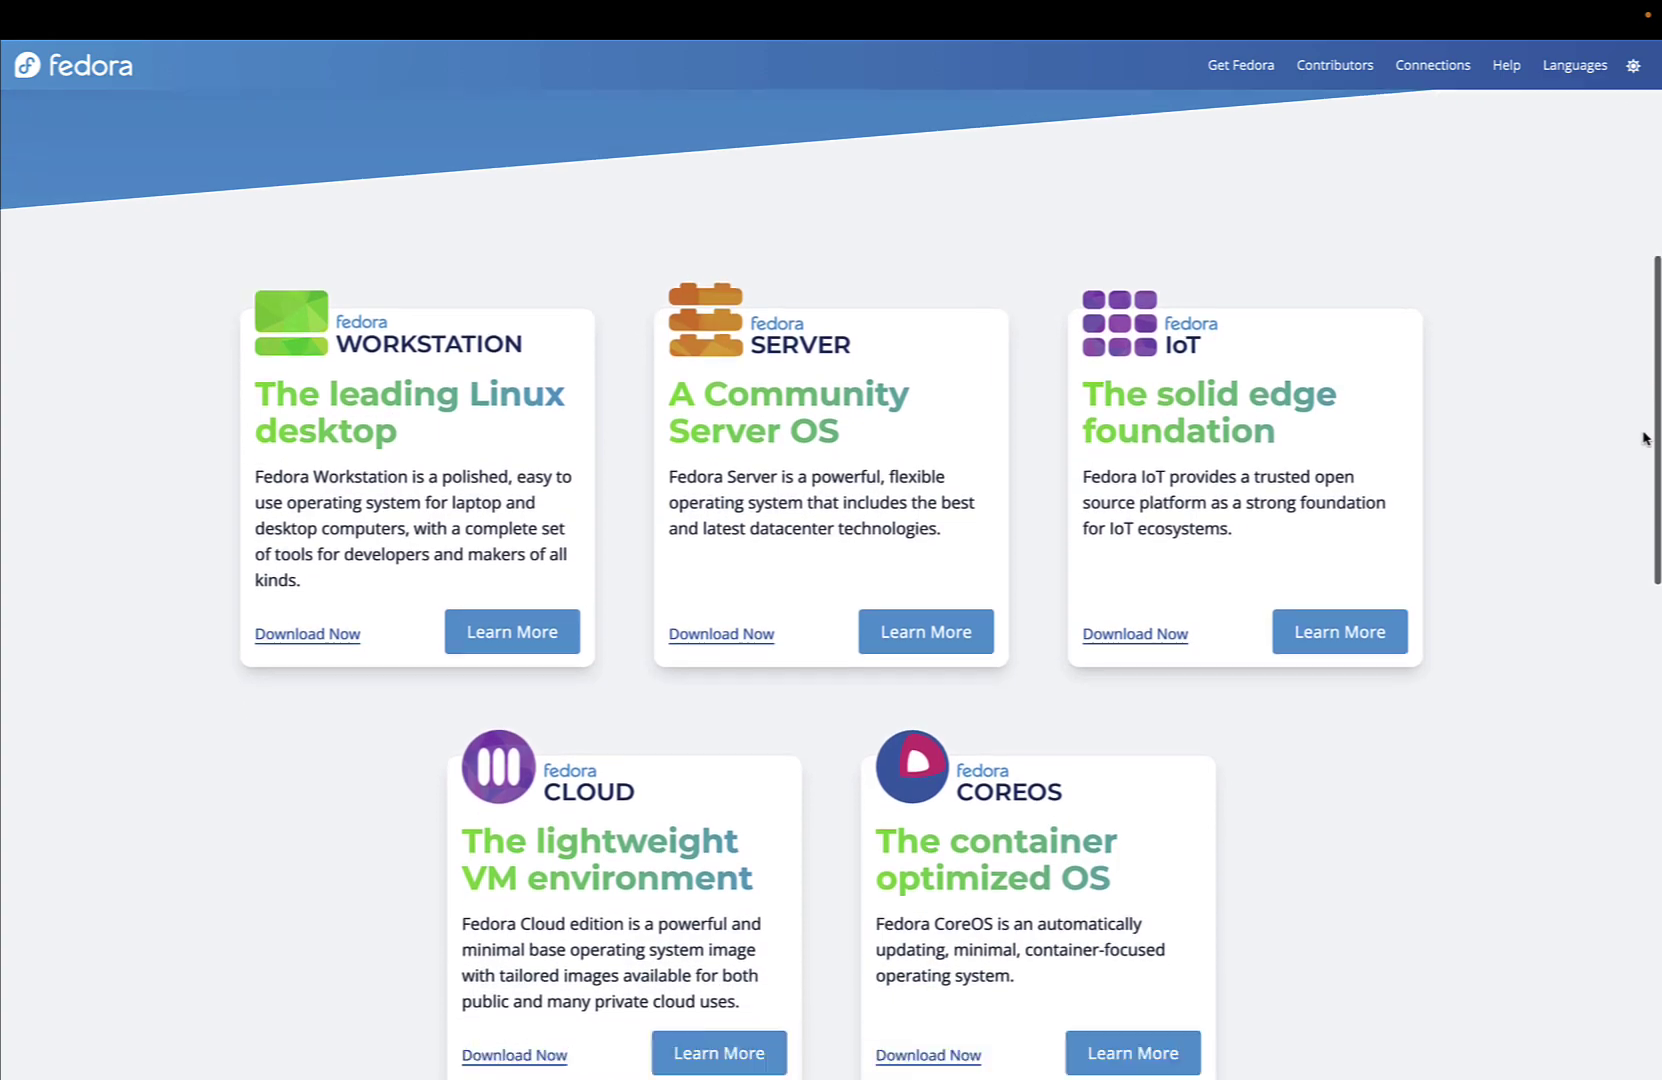
{"action": "scroll", "coordinate": [1643, 437], "scroll_direction": "down", "scroll_amount": 8}
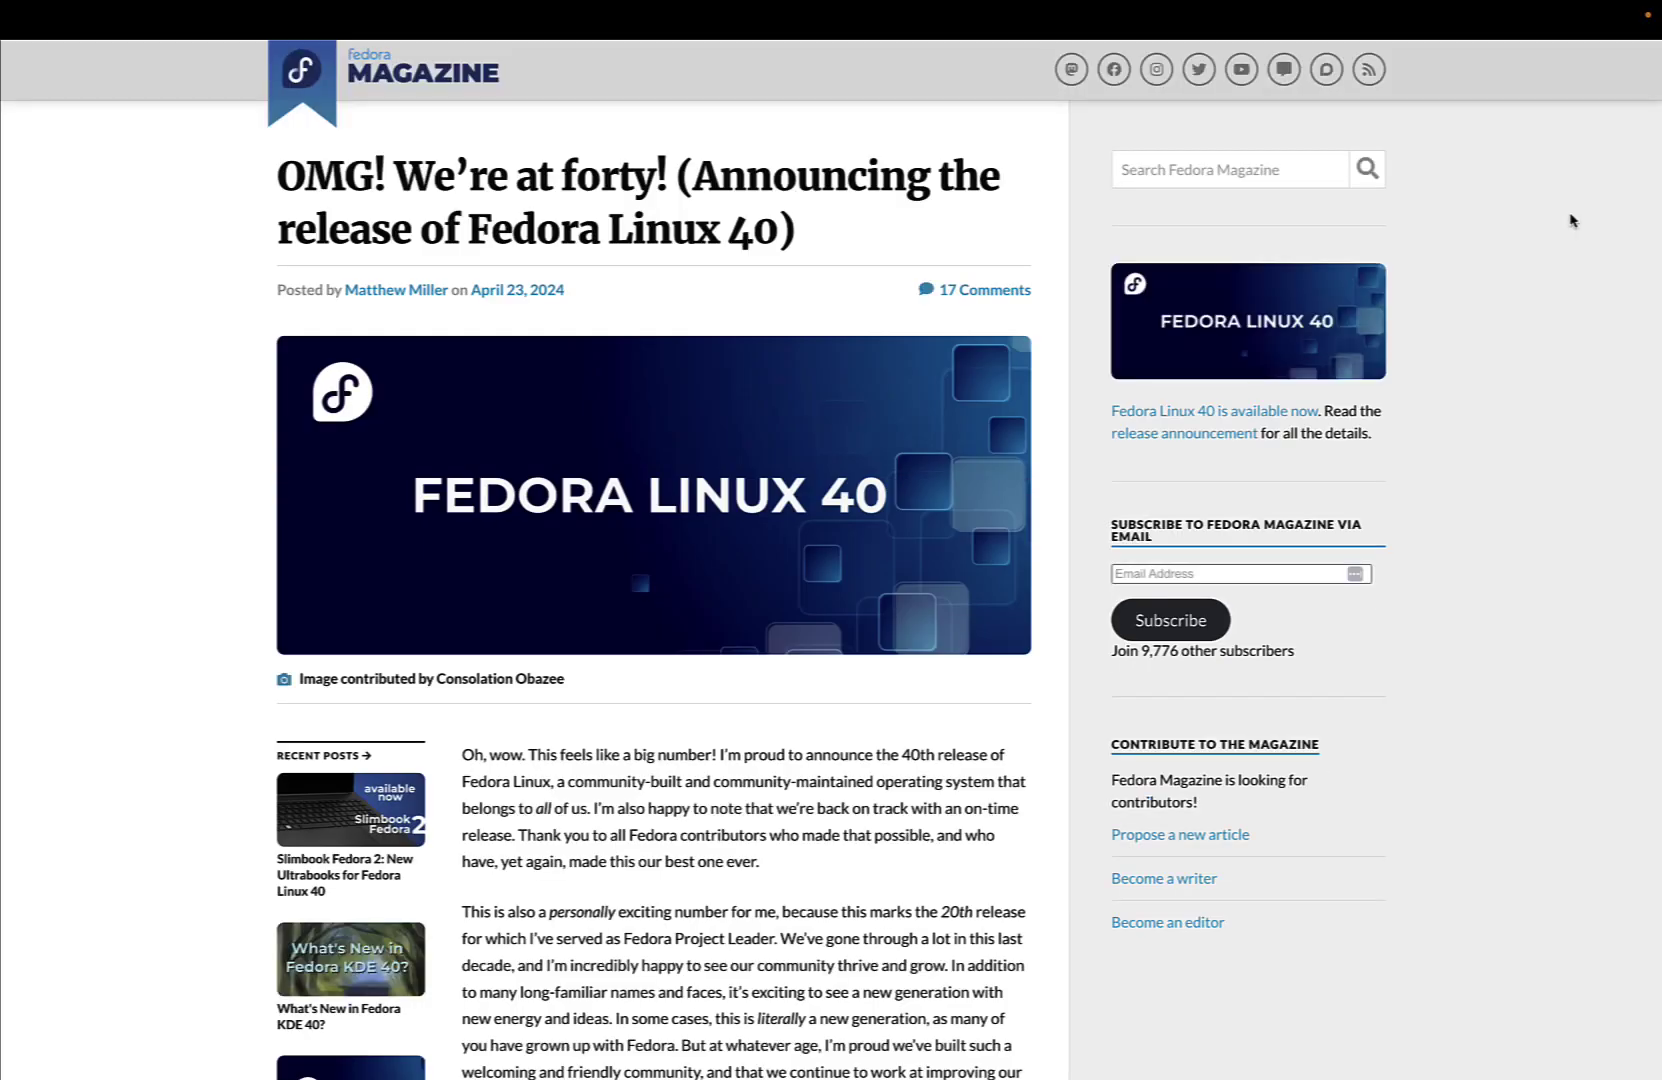
{"action": "scroll", "coordinate": [1571, 220], "scroll_direction": "down", "scroll_amount": 10}
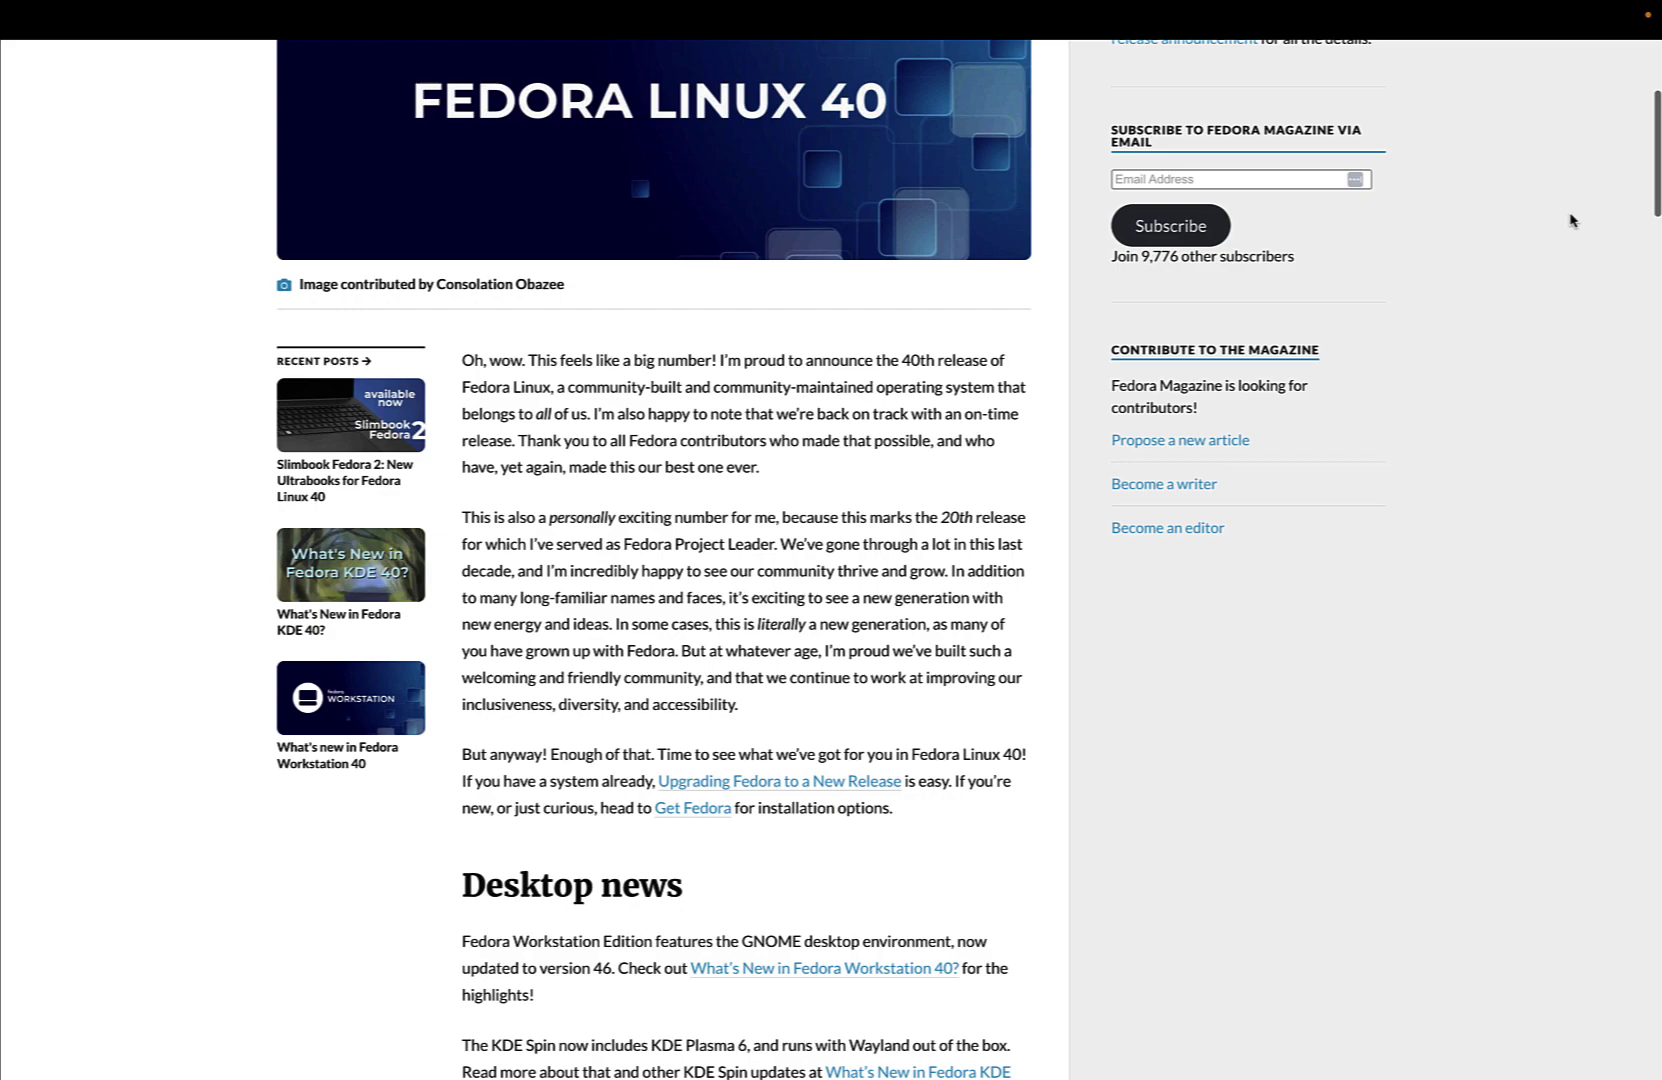
{"action": "scroll", "coordinate": [1571, 220], "scroll_direction": "down", "scroll_amount": 7}
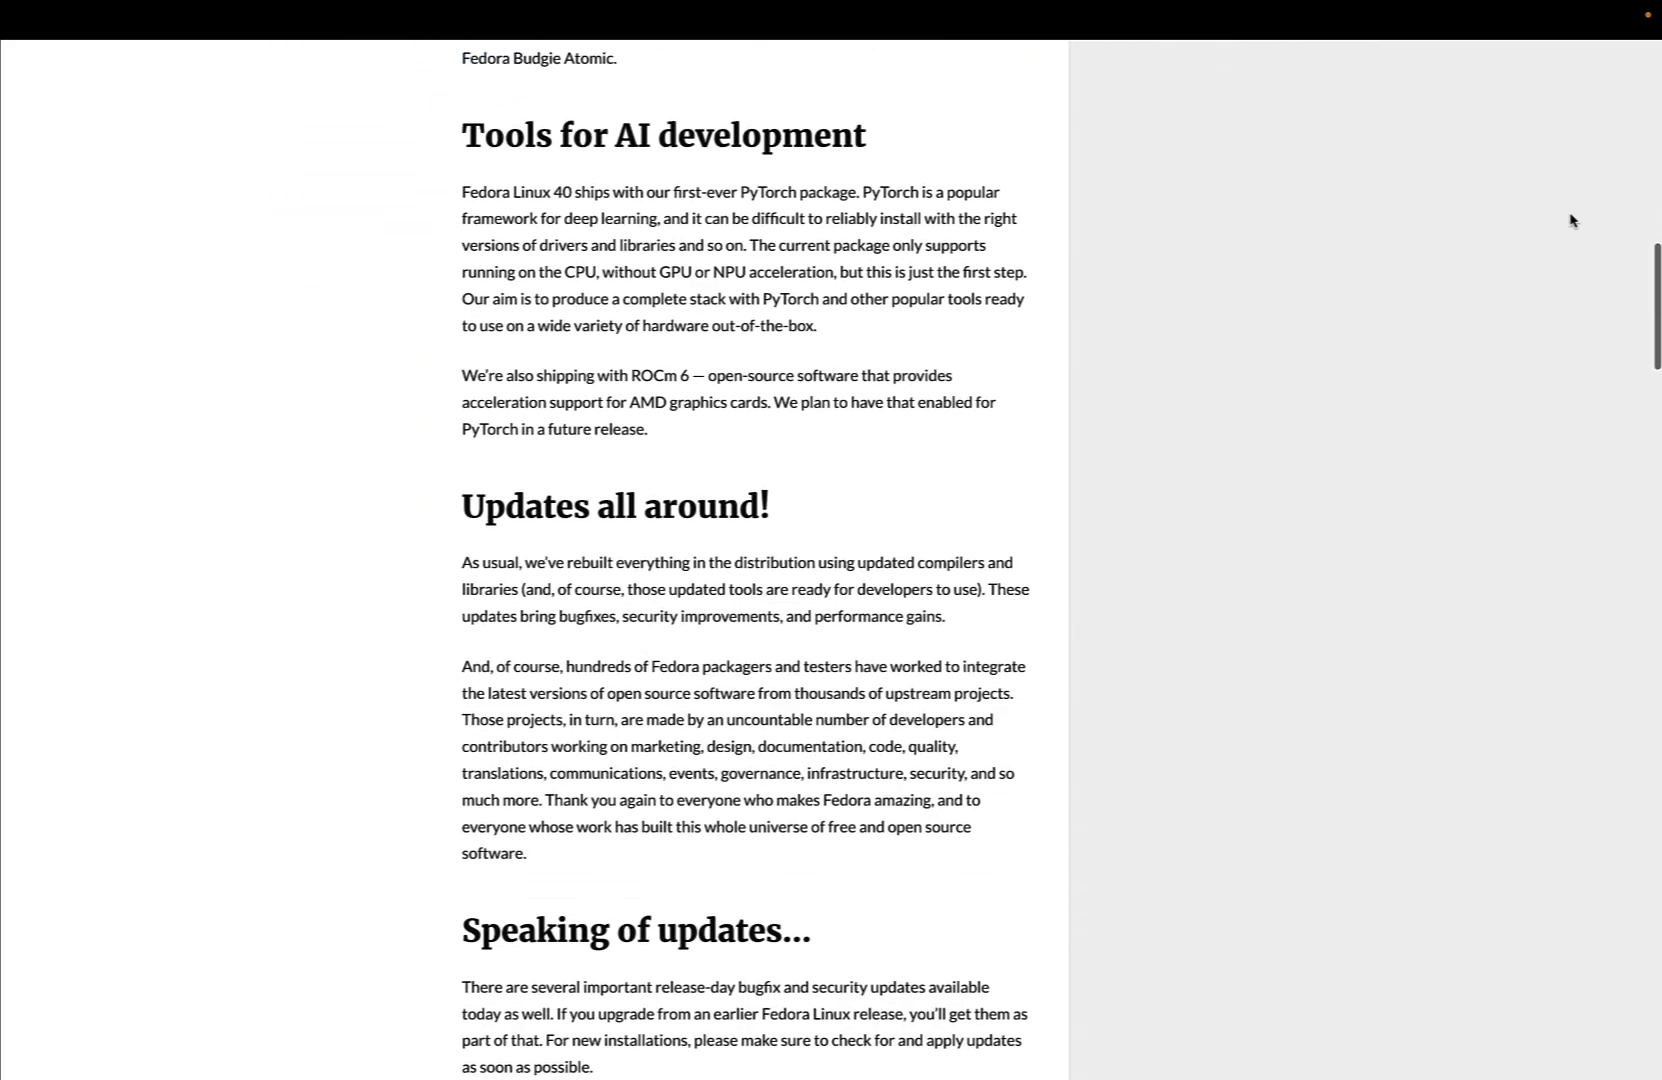
{"action": "scroll", "coordinate": [1571, 220], "scroll_direction": "down", "scroll_amount": 7}
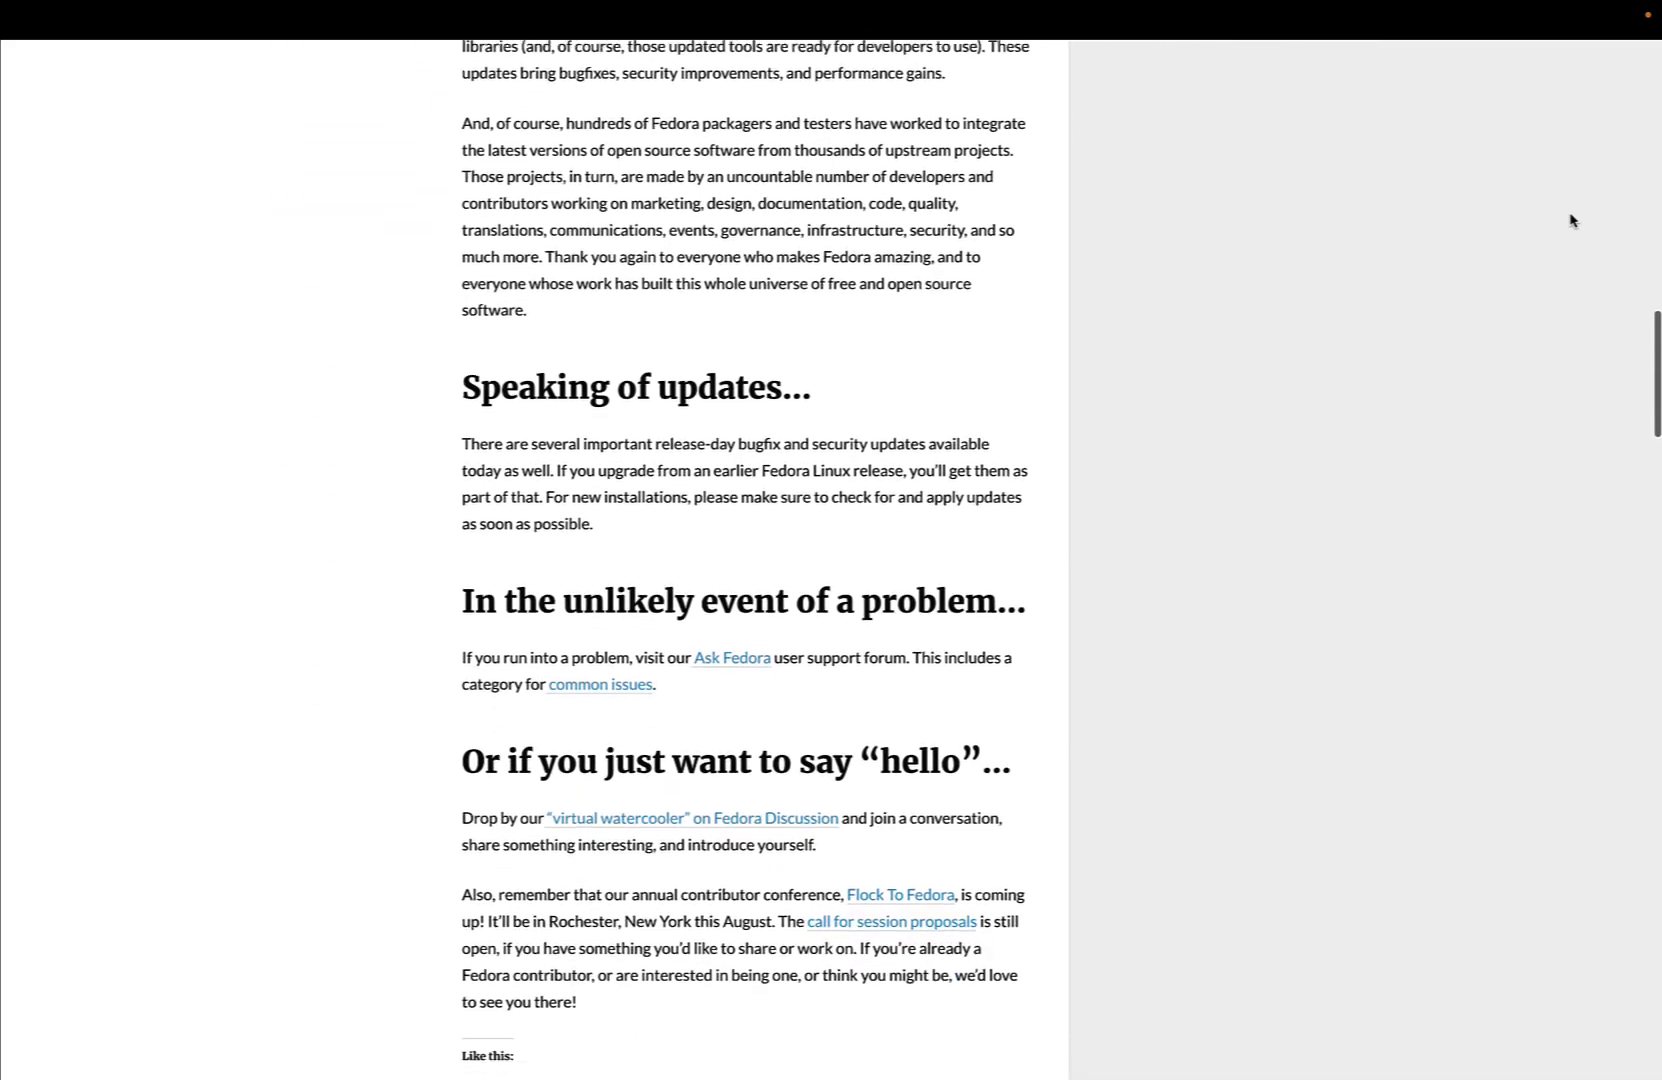
{"action": "scroll", "coordinate": [1571, 220], "scroll_direction": "down", "scroll_amount": 1}
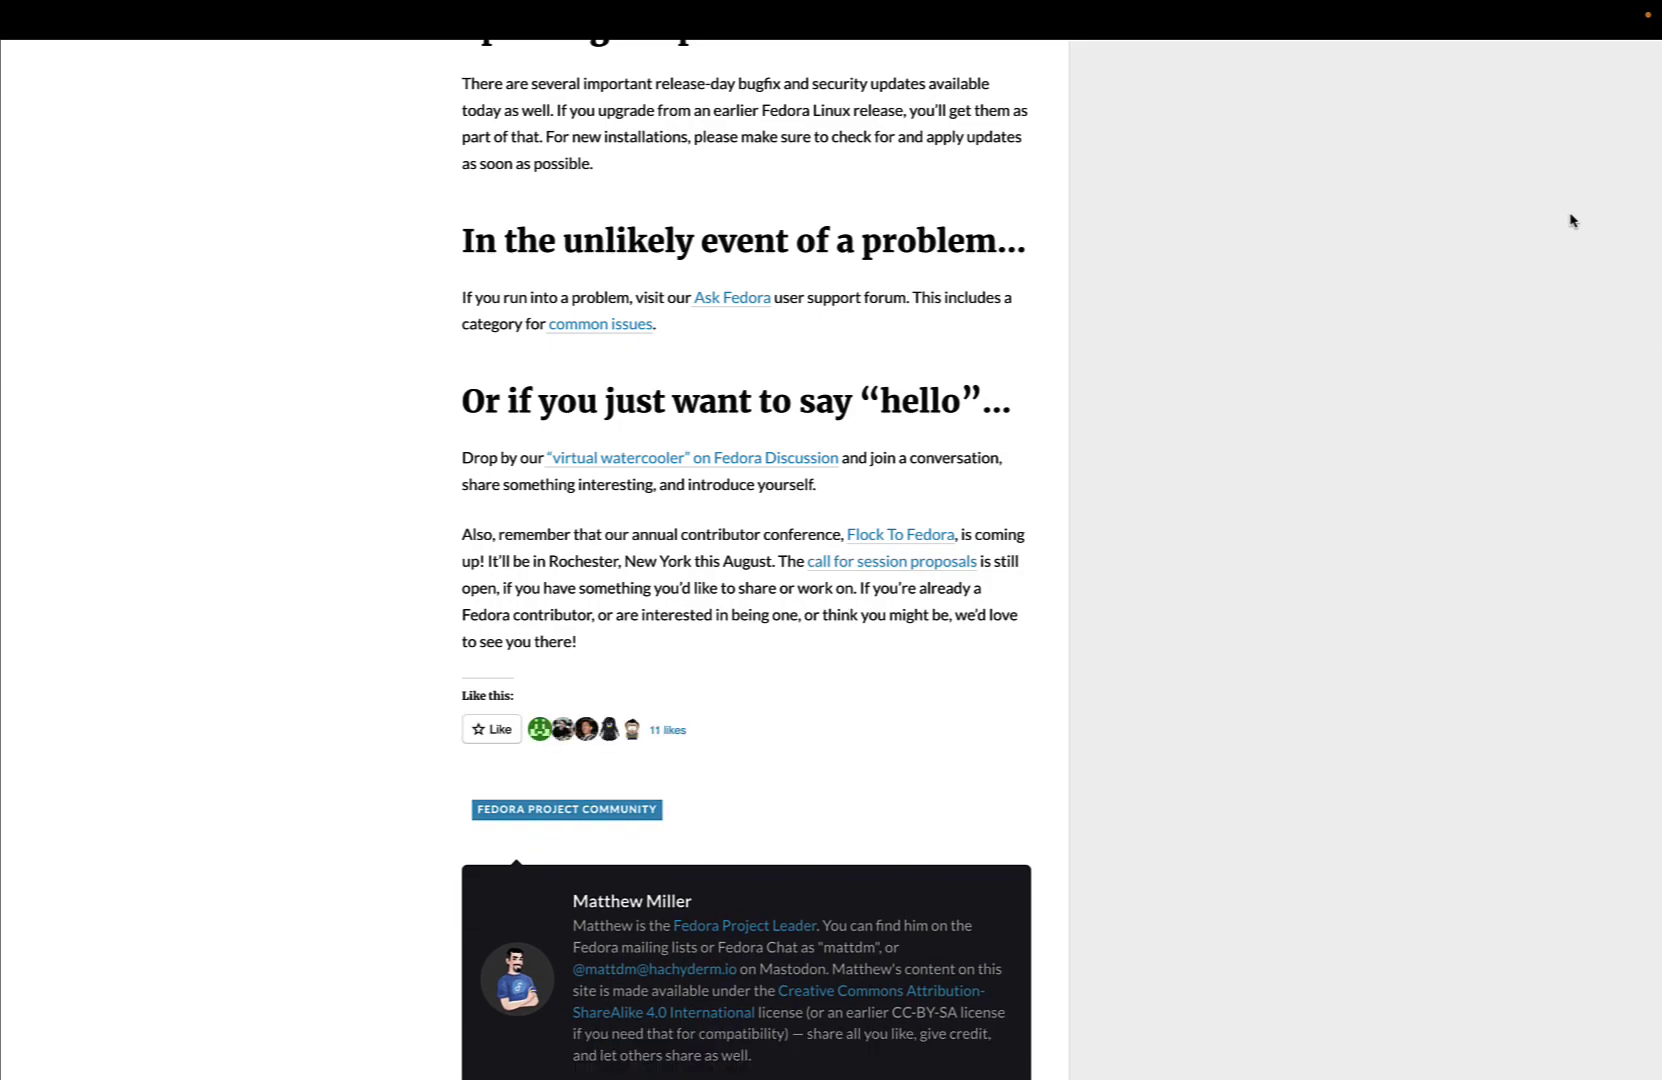
{"action": "scroll", "coordinate": [1571, 220], "scroll_direction": "up", "scroll_amount": 20}
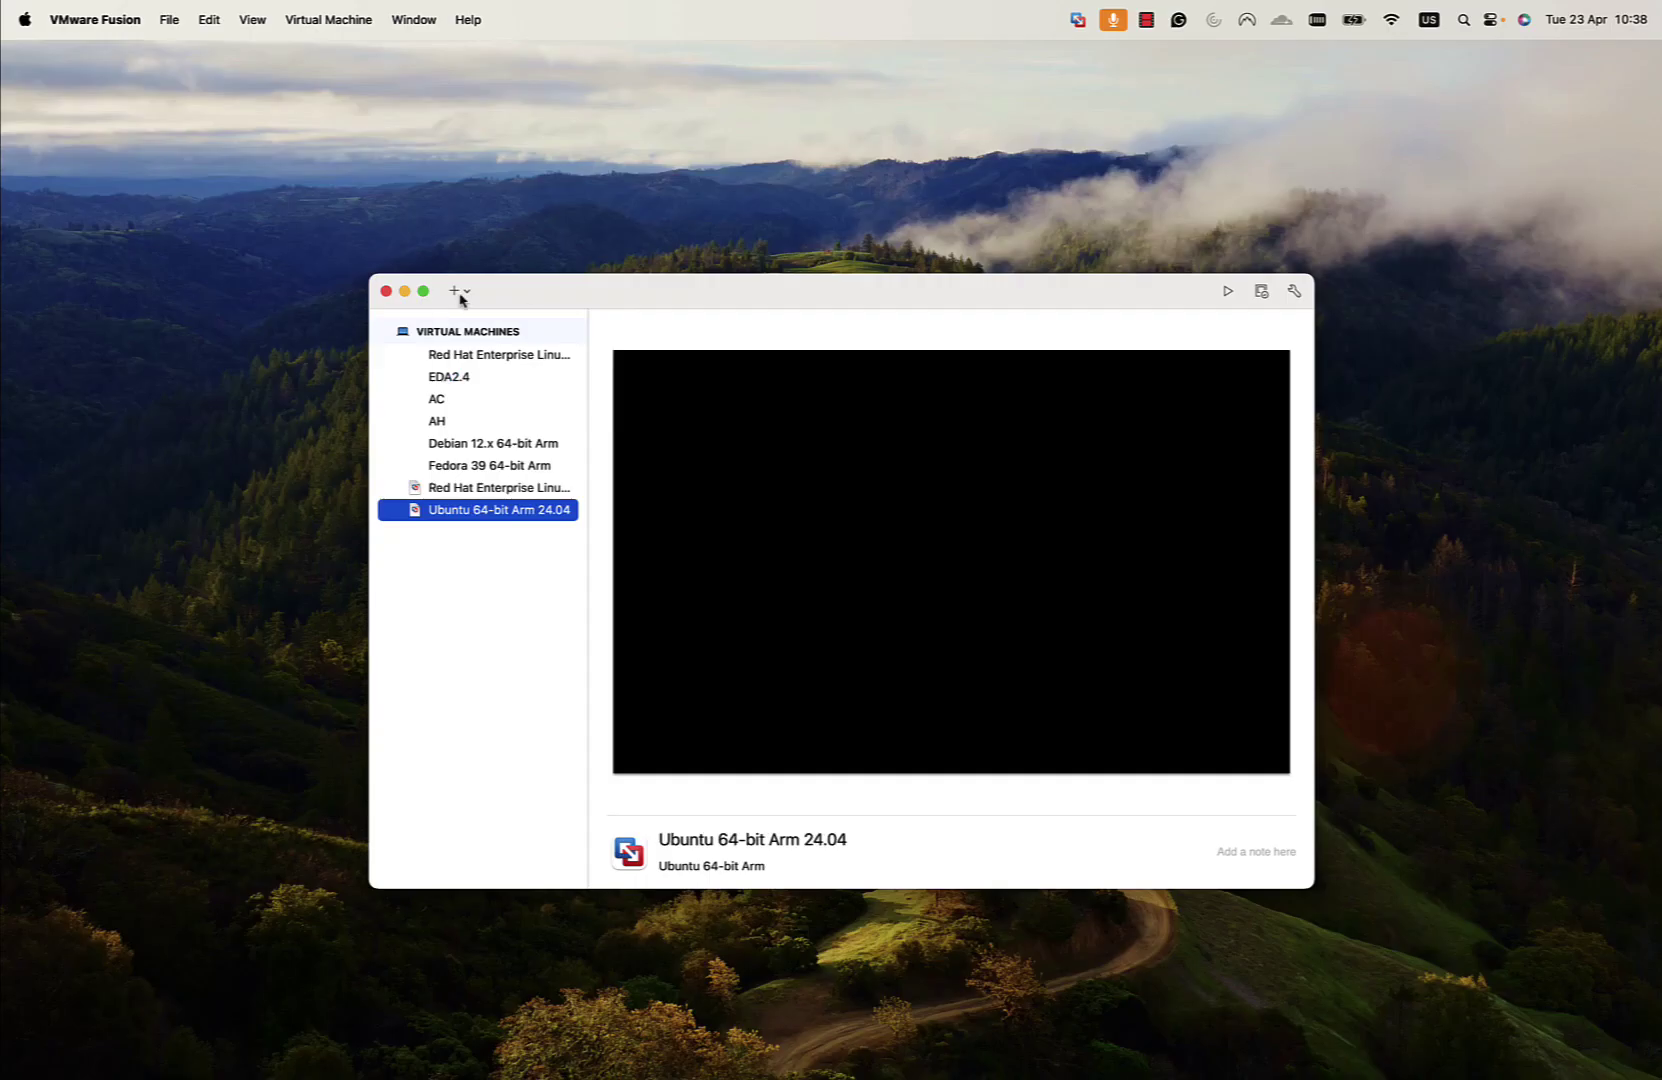
Create a new VM from Fedora-Server-dvd-aarch64-40_Beta-1.10.iso and choose to customize its settings
{"action": "left_click", "coordinate": [457, 290]}
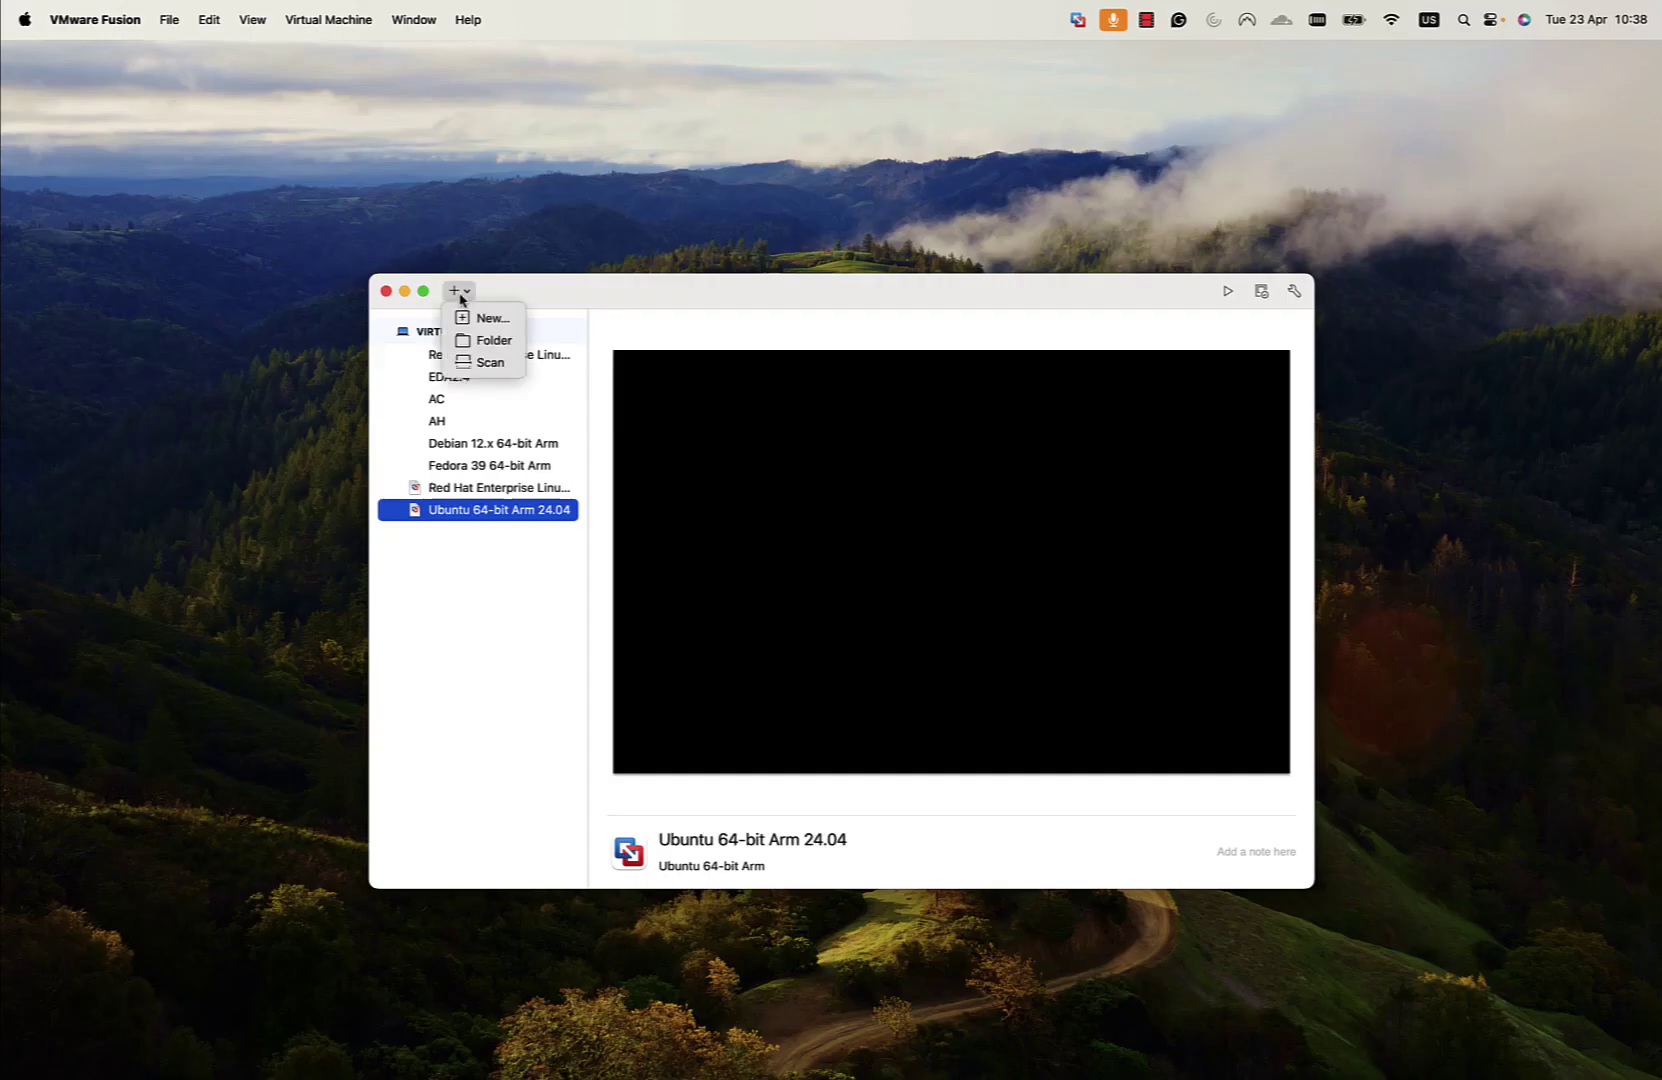
{"action": "left_click", "coordinate": [478, 318]}
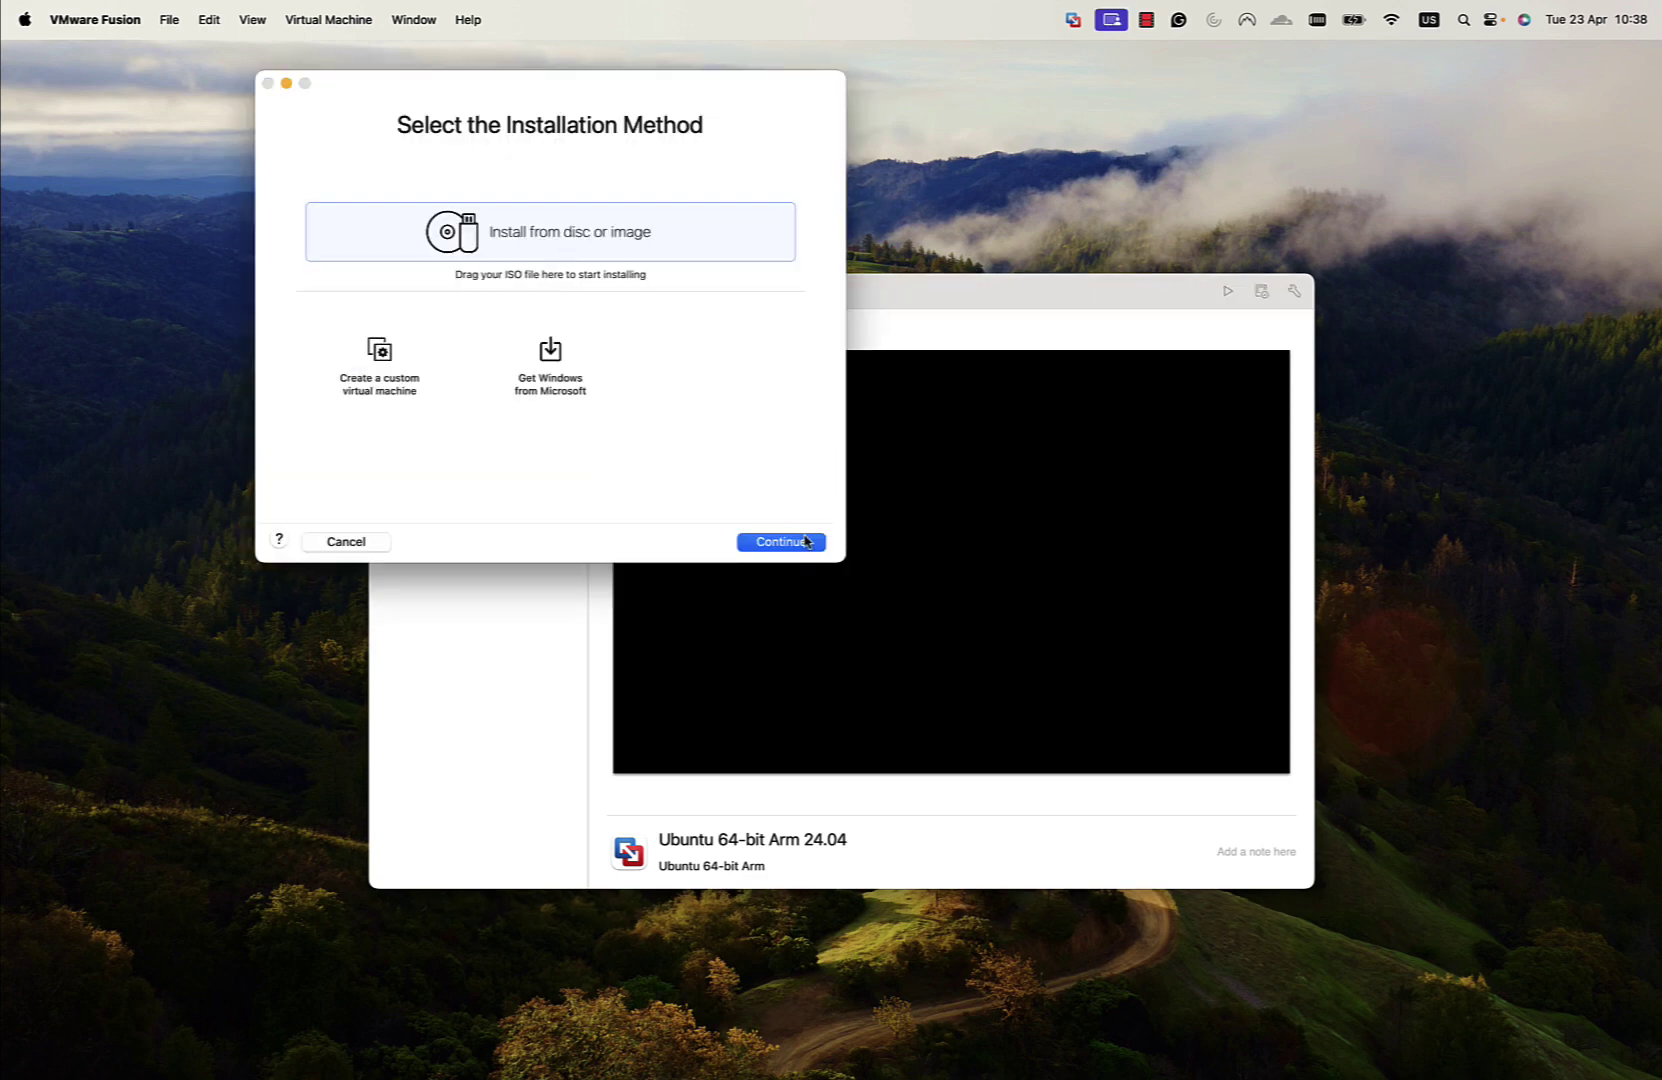
{"action": "left_click", "coordinate": [806, 541]}
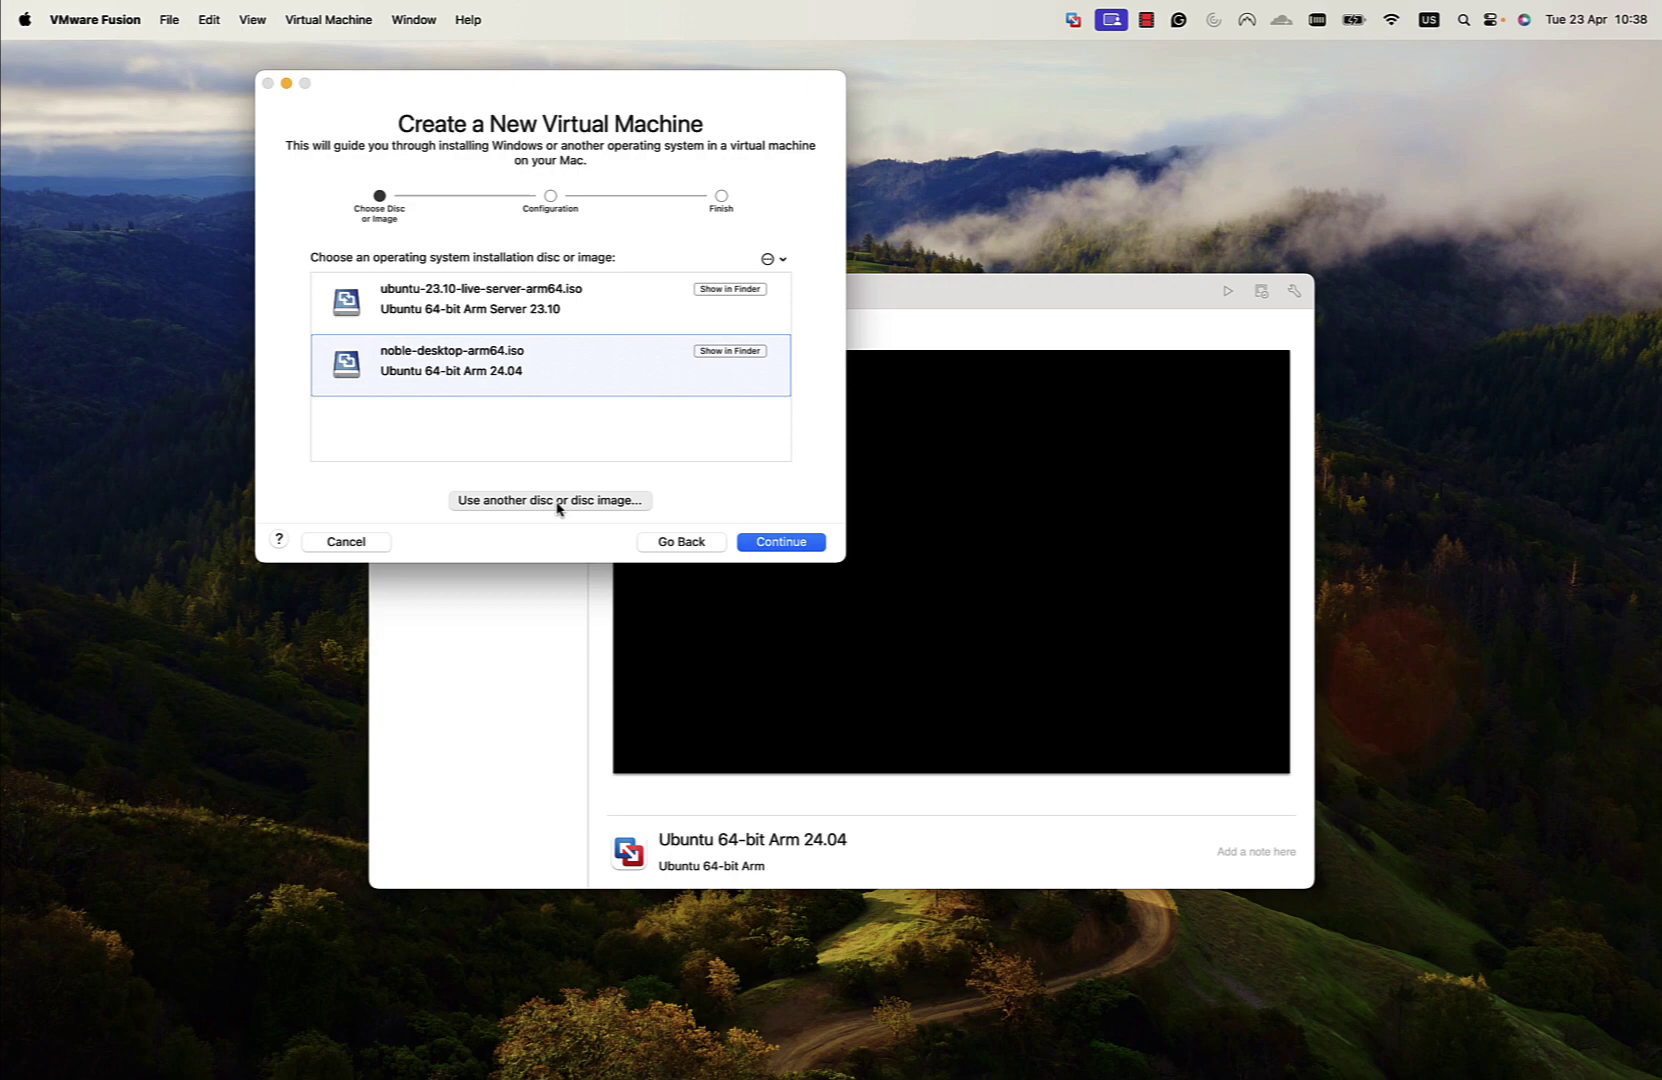
{"action": "left_click", "coordinate": [557, 505]}
{"action": "left_click", "coordinate": [652, 236]}
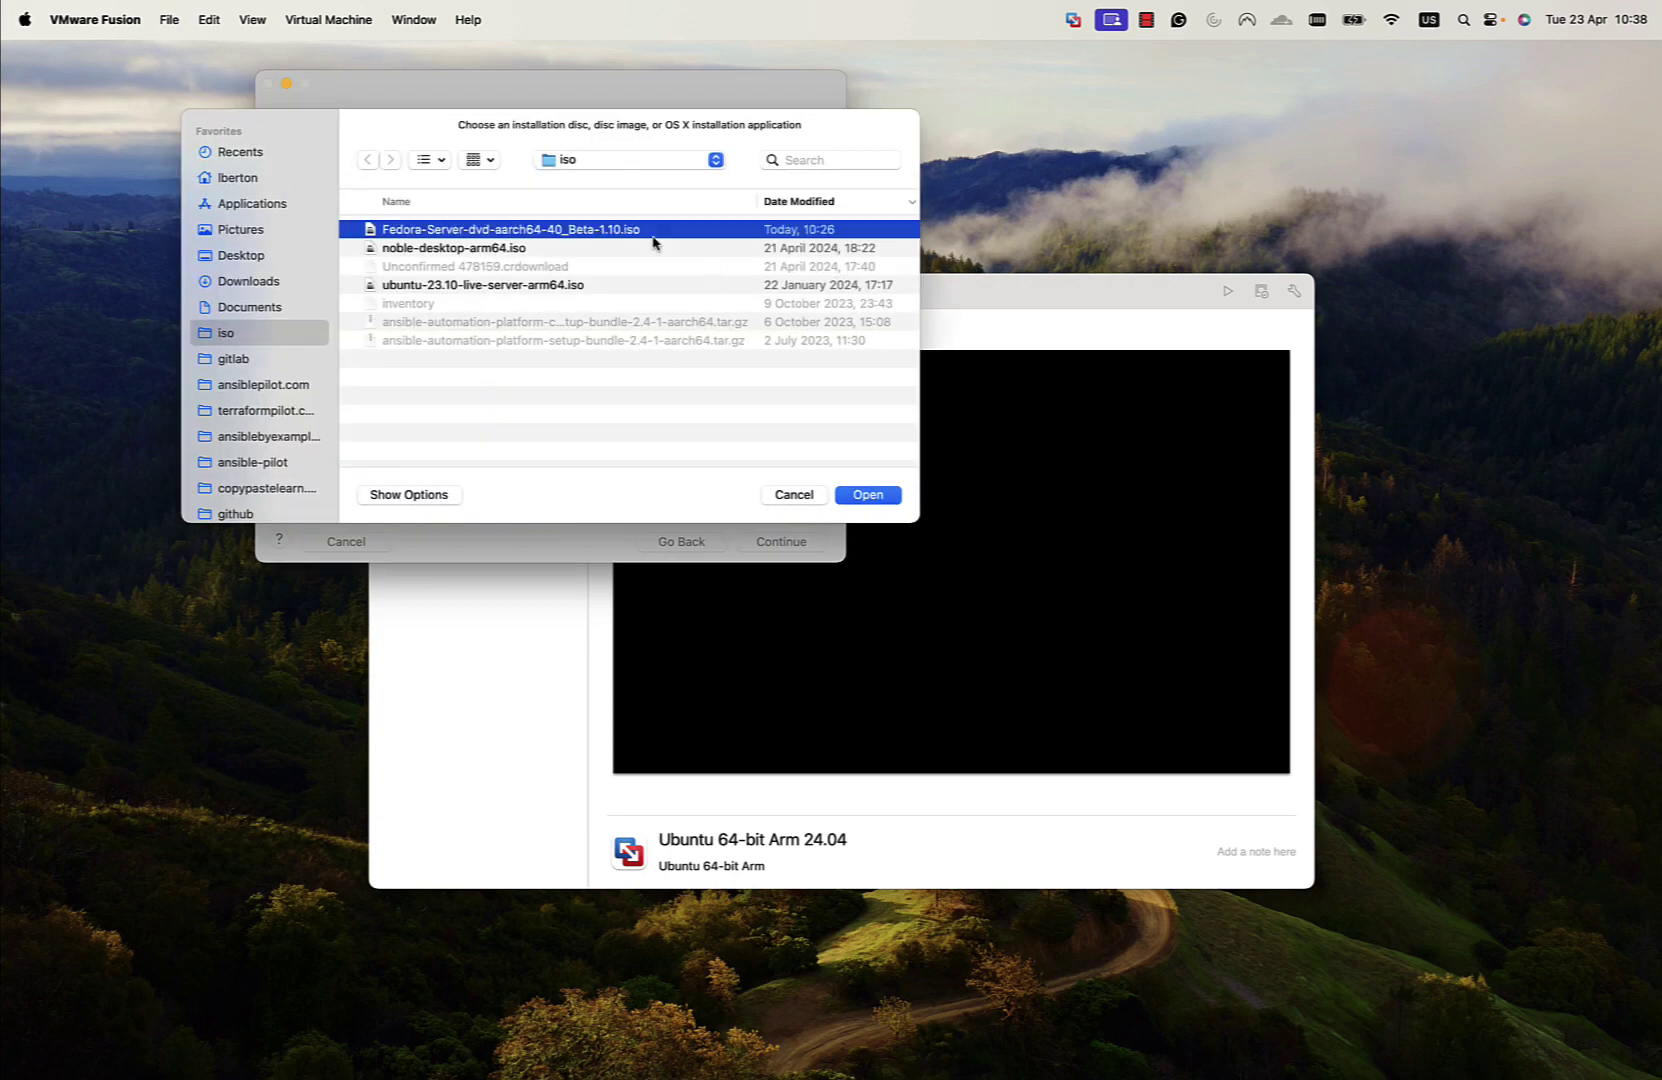
{"action": "left_click", "coordinate": [876, 495]}
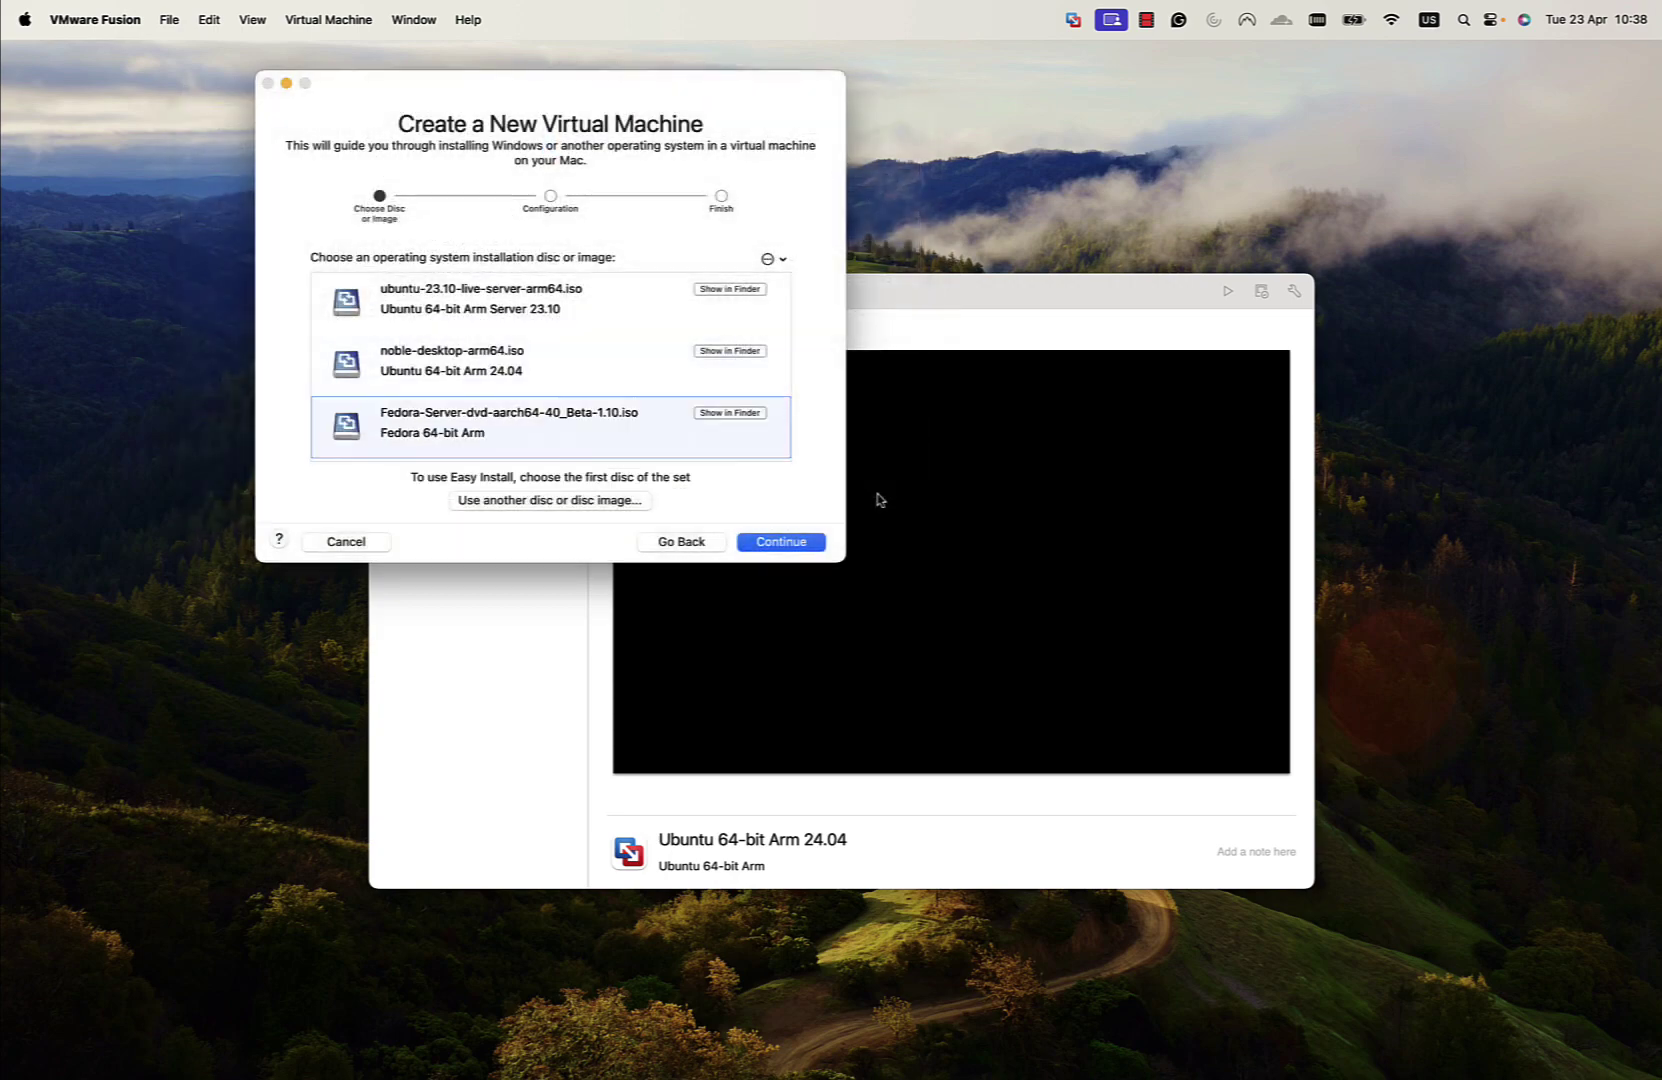
{"action": "left_click", "coordinate": [805, 543]}
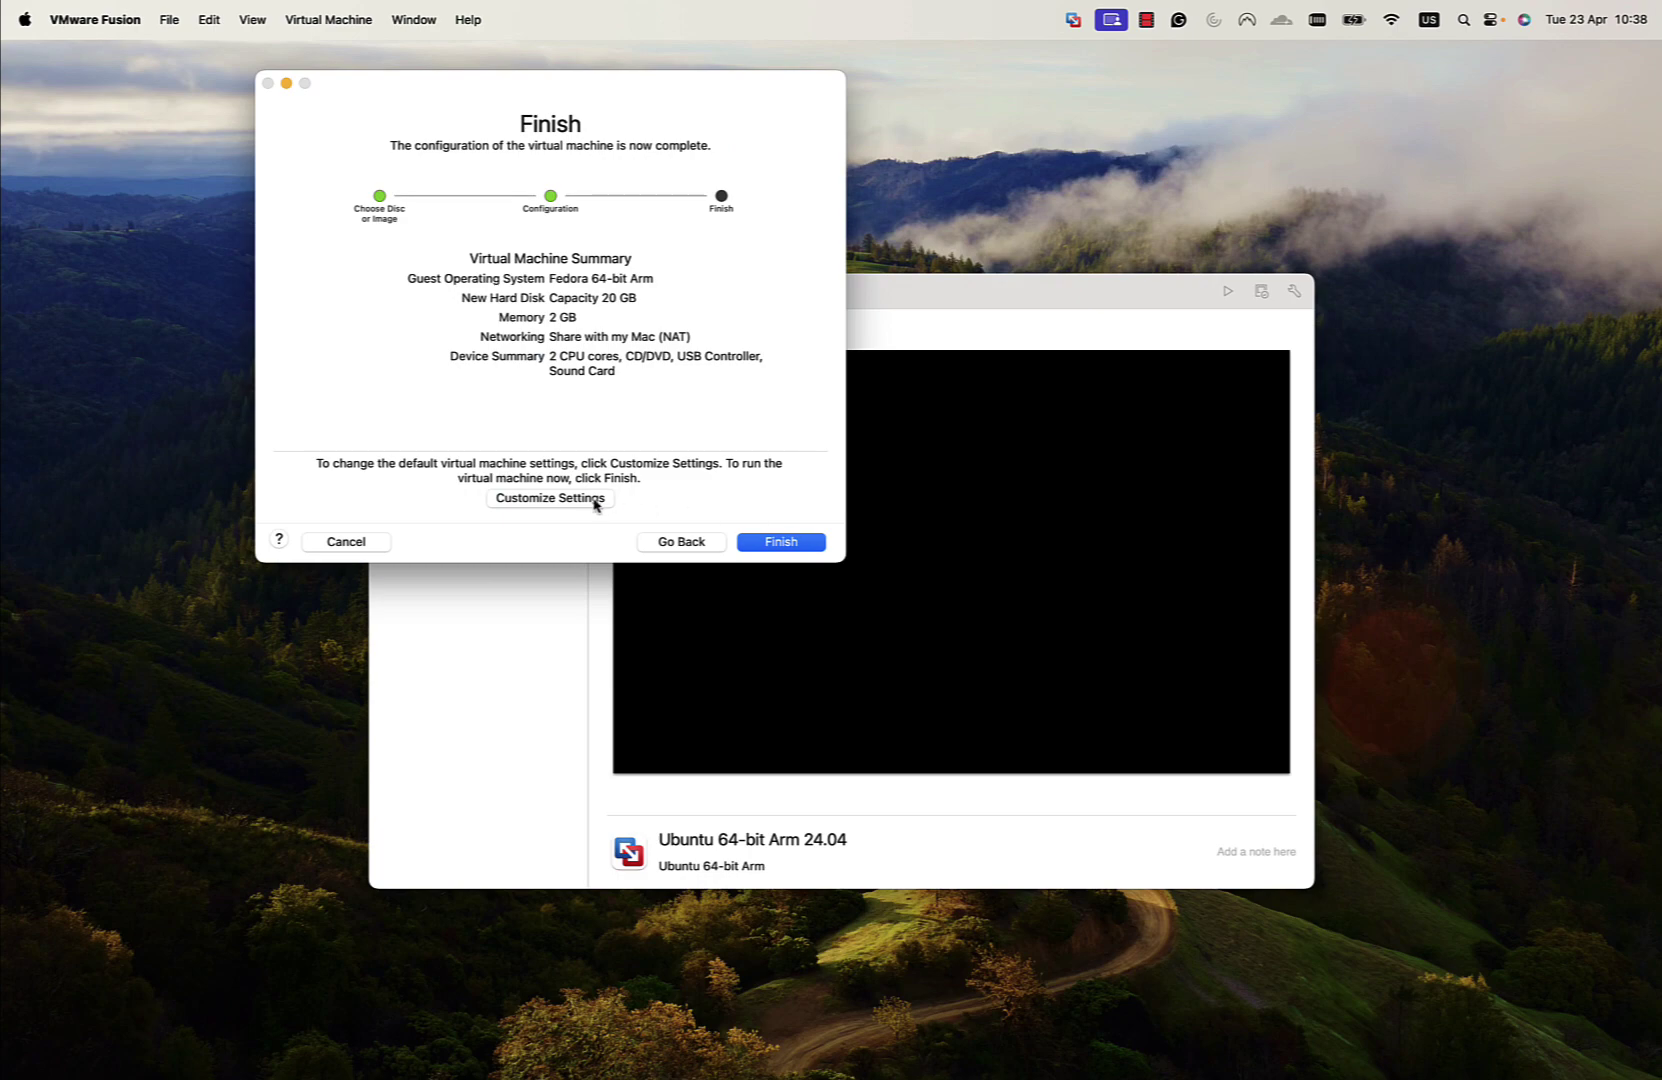
{"action": "left_click", "coordinate": [595, 499]}
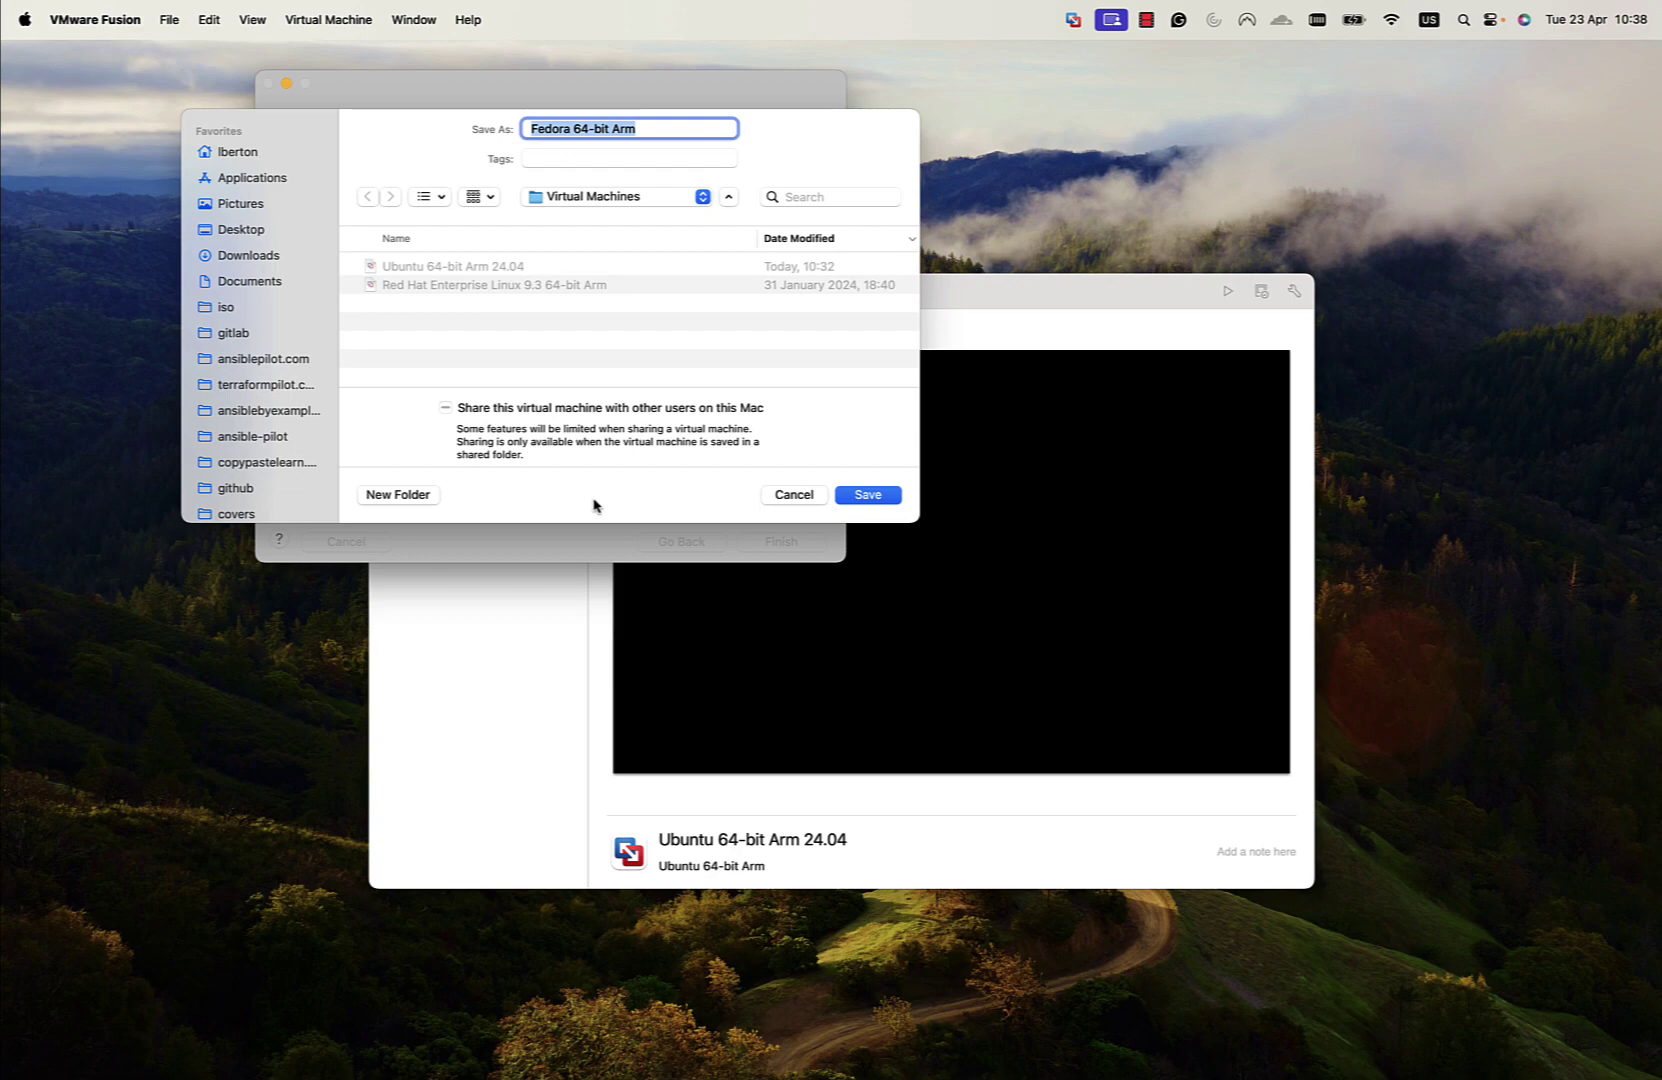
Save the VM as Fedora 64-bit Arm, keep 2 cores and 2048 MB memory, then close Settings
{"action": "key", "text": "Return"}
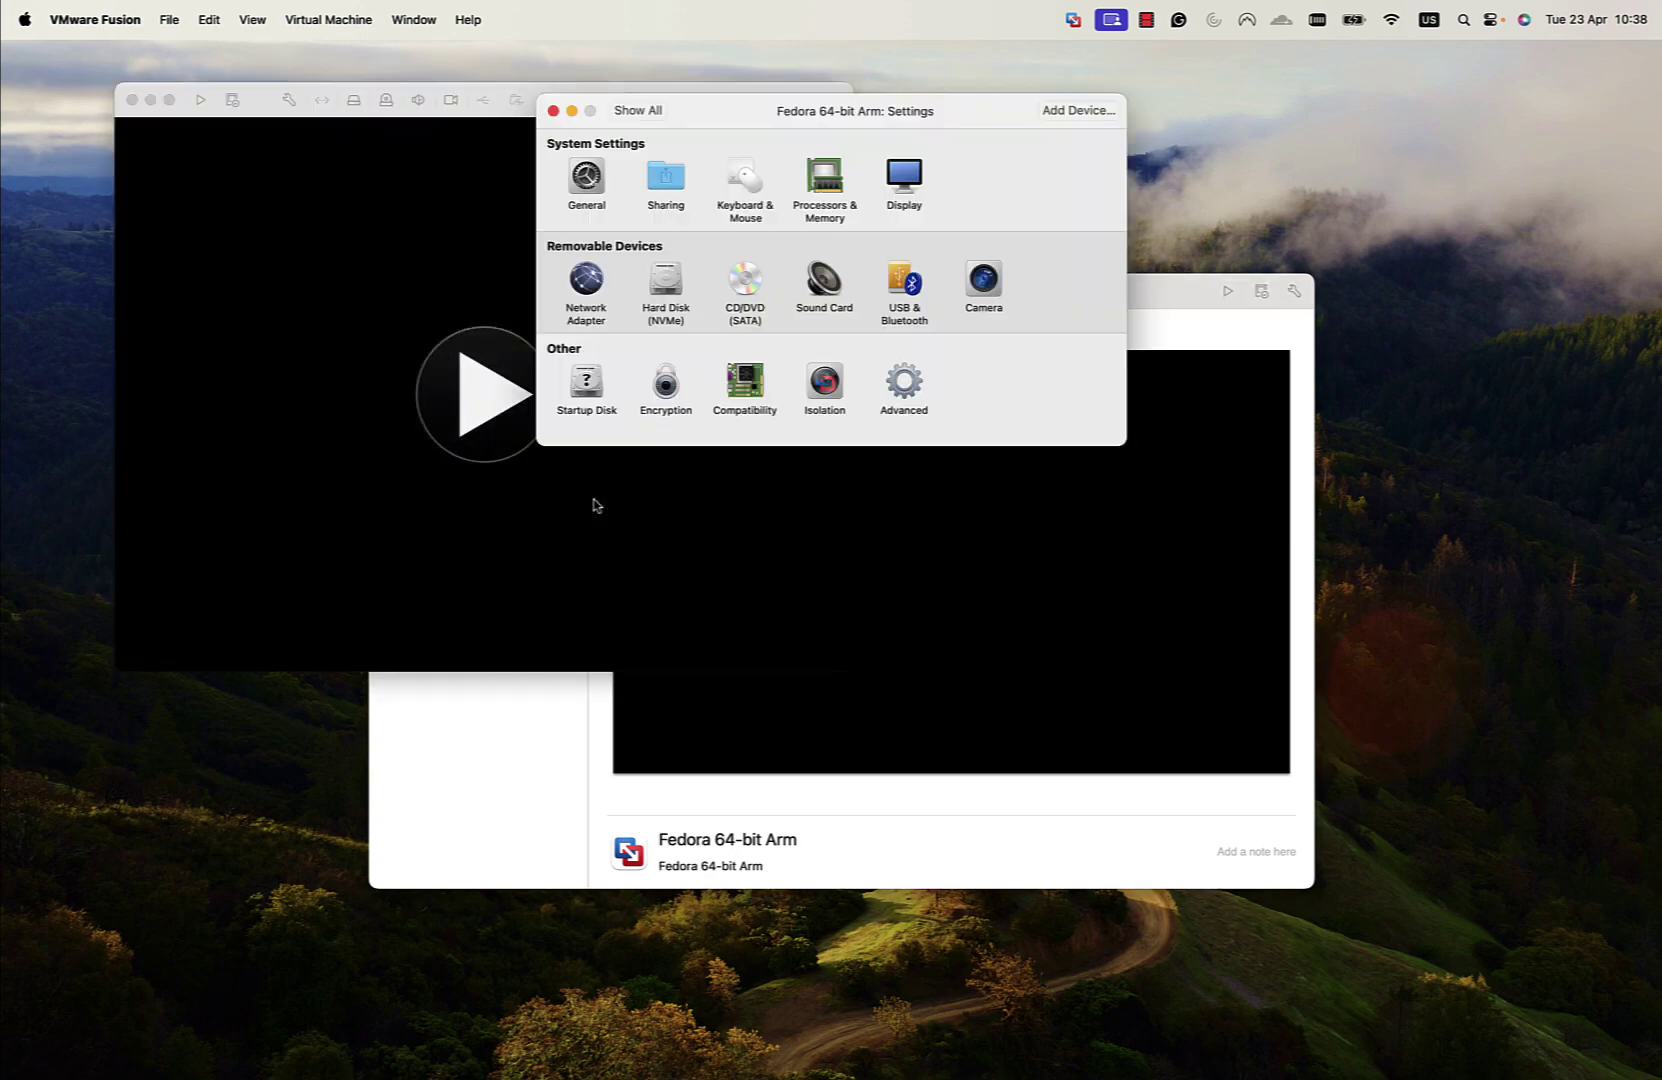
{"action": "left_click", "coordinate": [843, 214]}
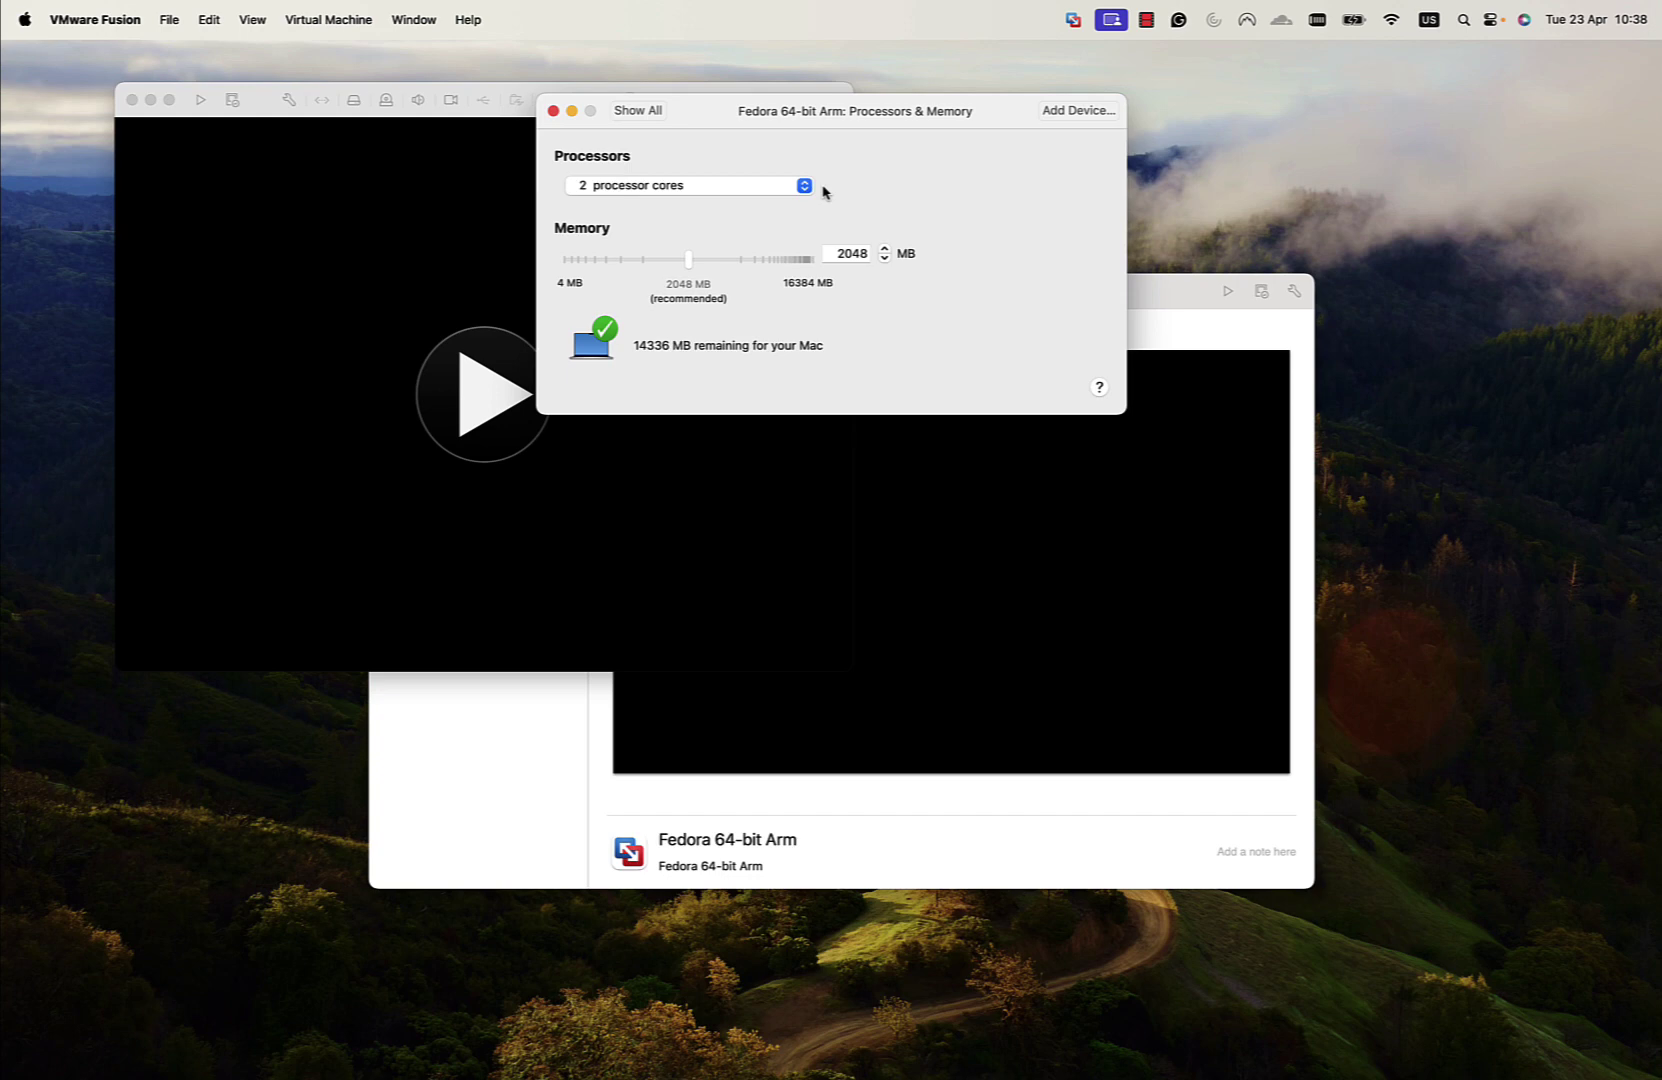
{"action": "left_click", "coordinate": [805, 187]}
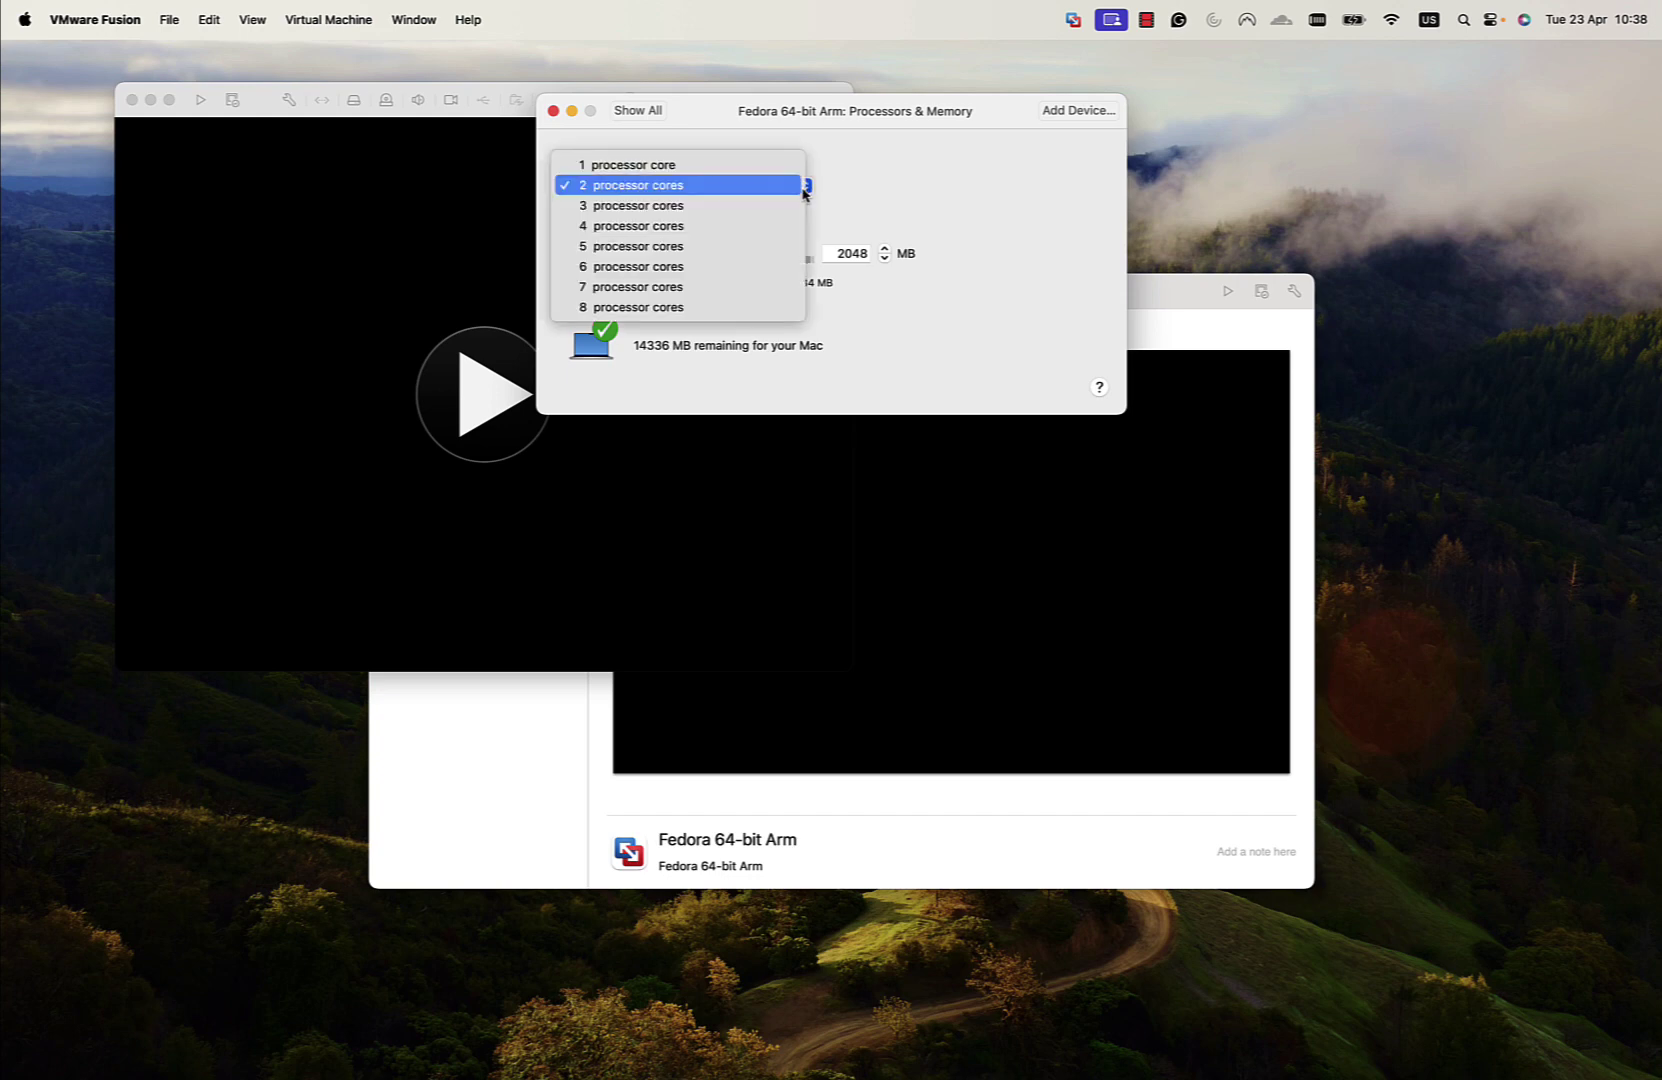
{"action": "left_click", "coordinate": [852, 194]}
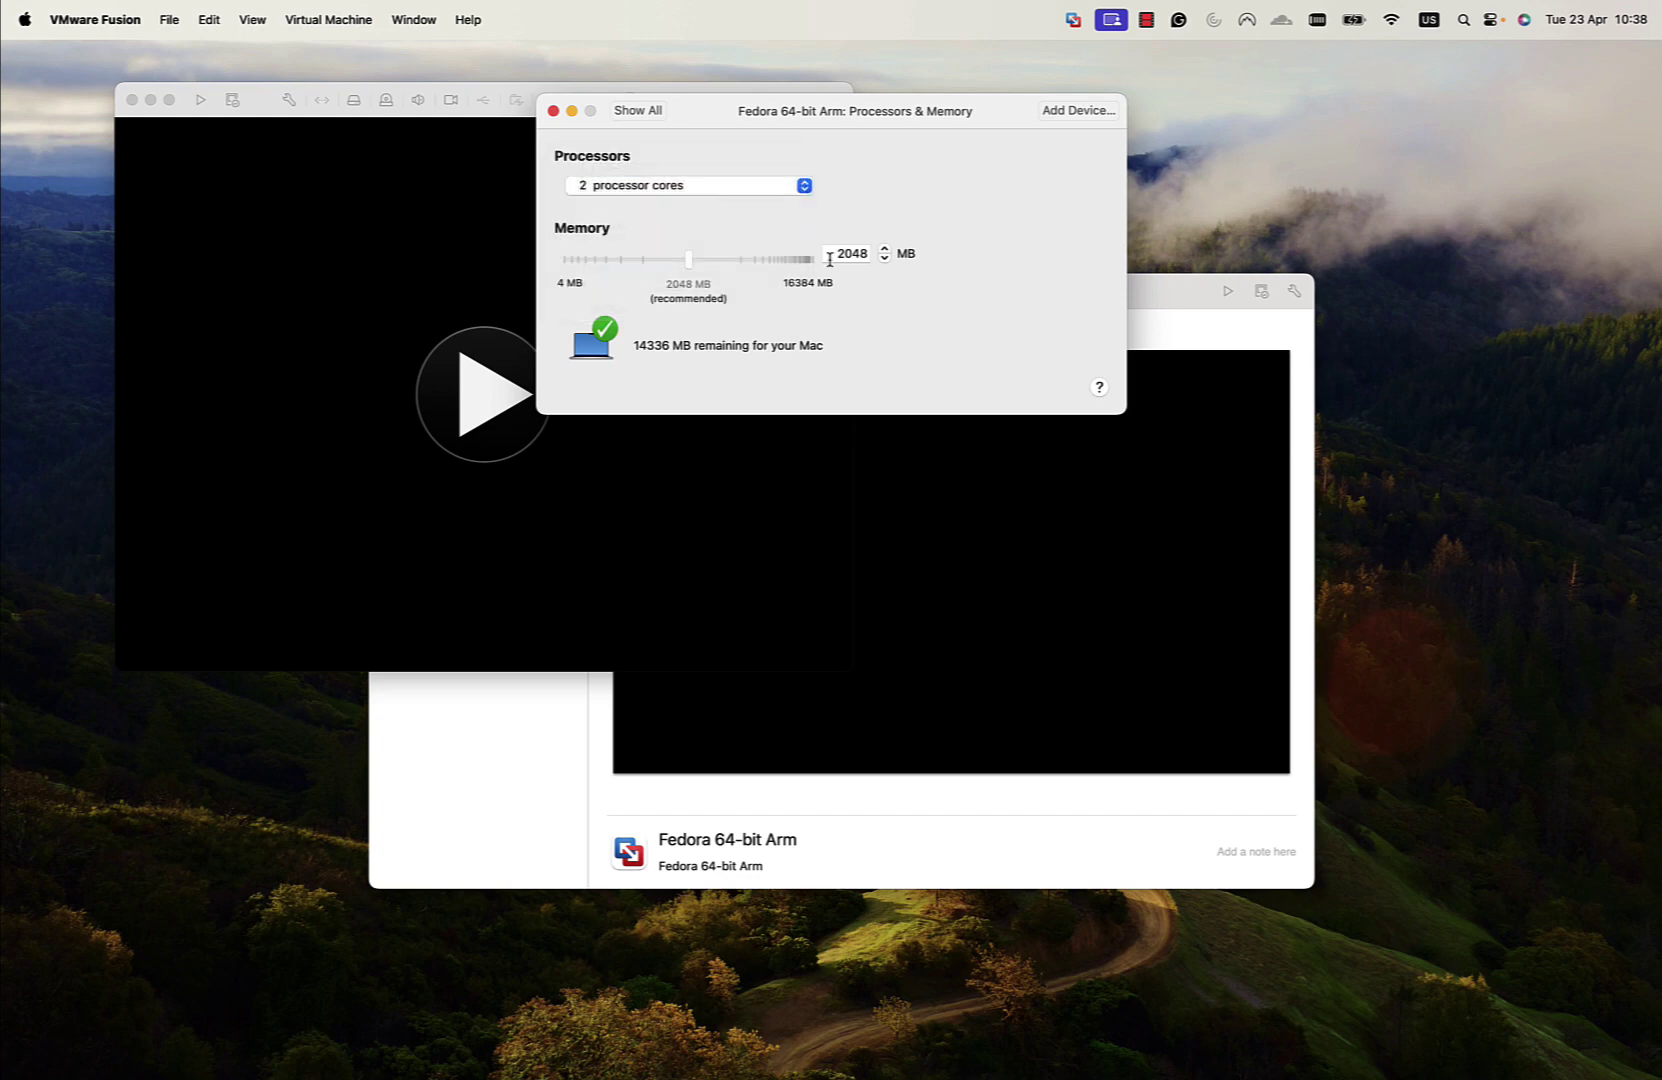
{"action": "left_click", "coordinate": [851, 253]}
{"action": "left_click", "coordinate": [553, 111]}
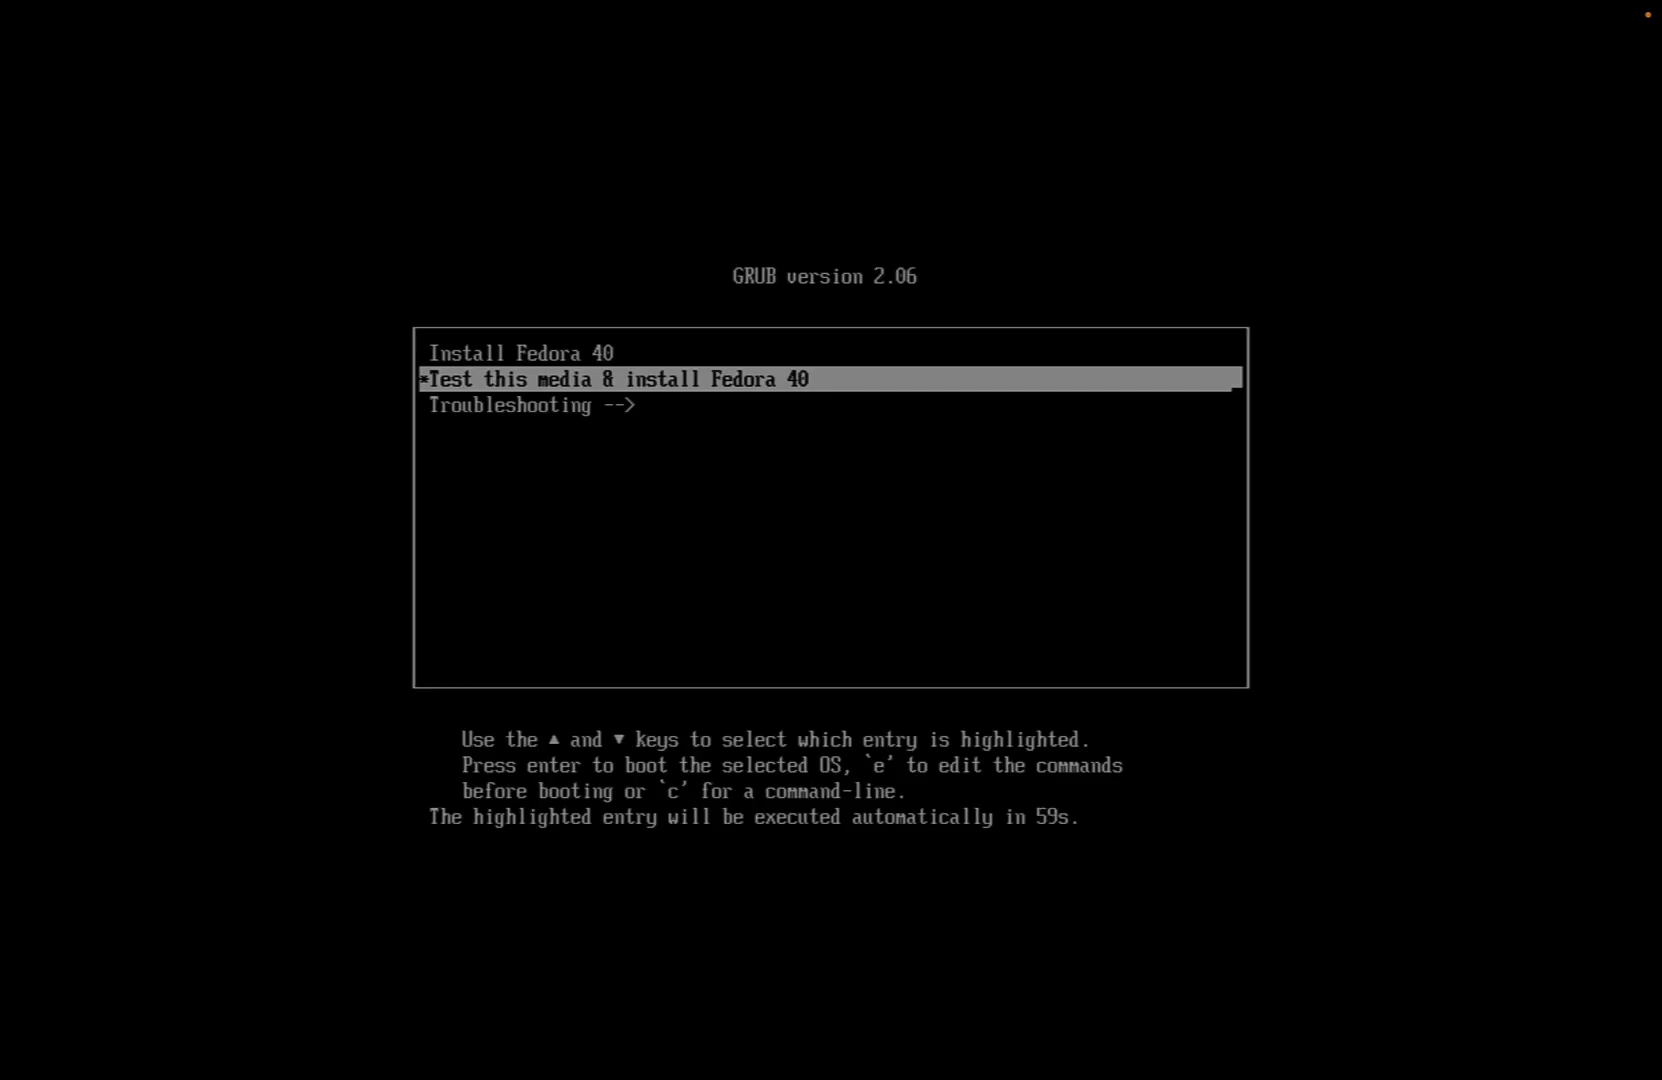
Boot the Install Fedora 40 entry from the GRUB menu
{"action": "key", "text": "Up"}
{"action": "key", "text": "Return"}
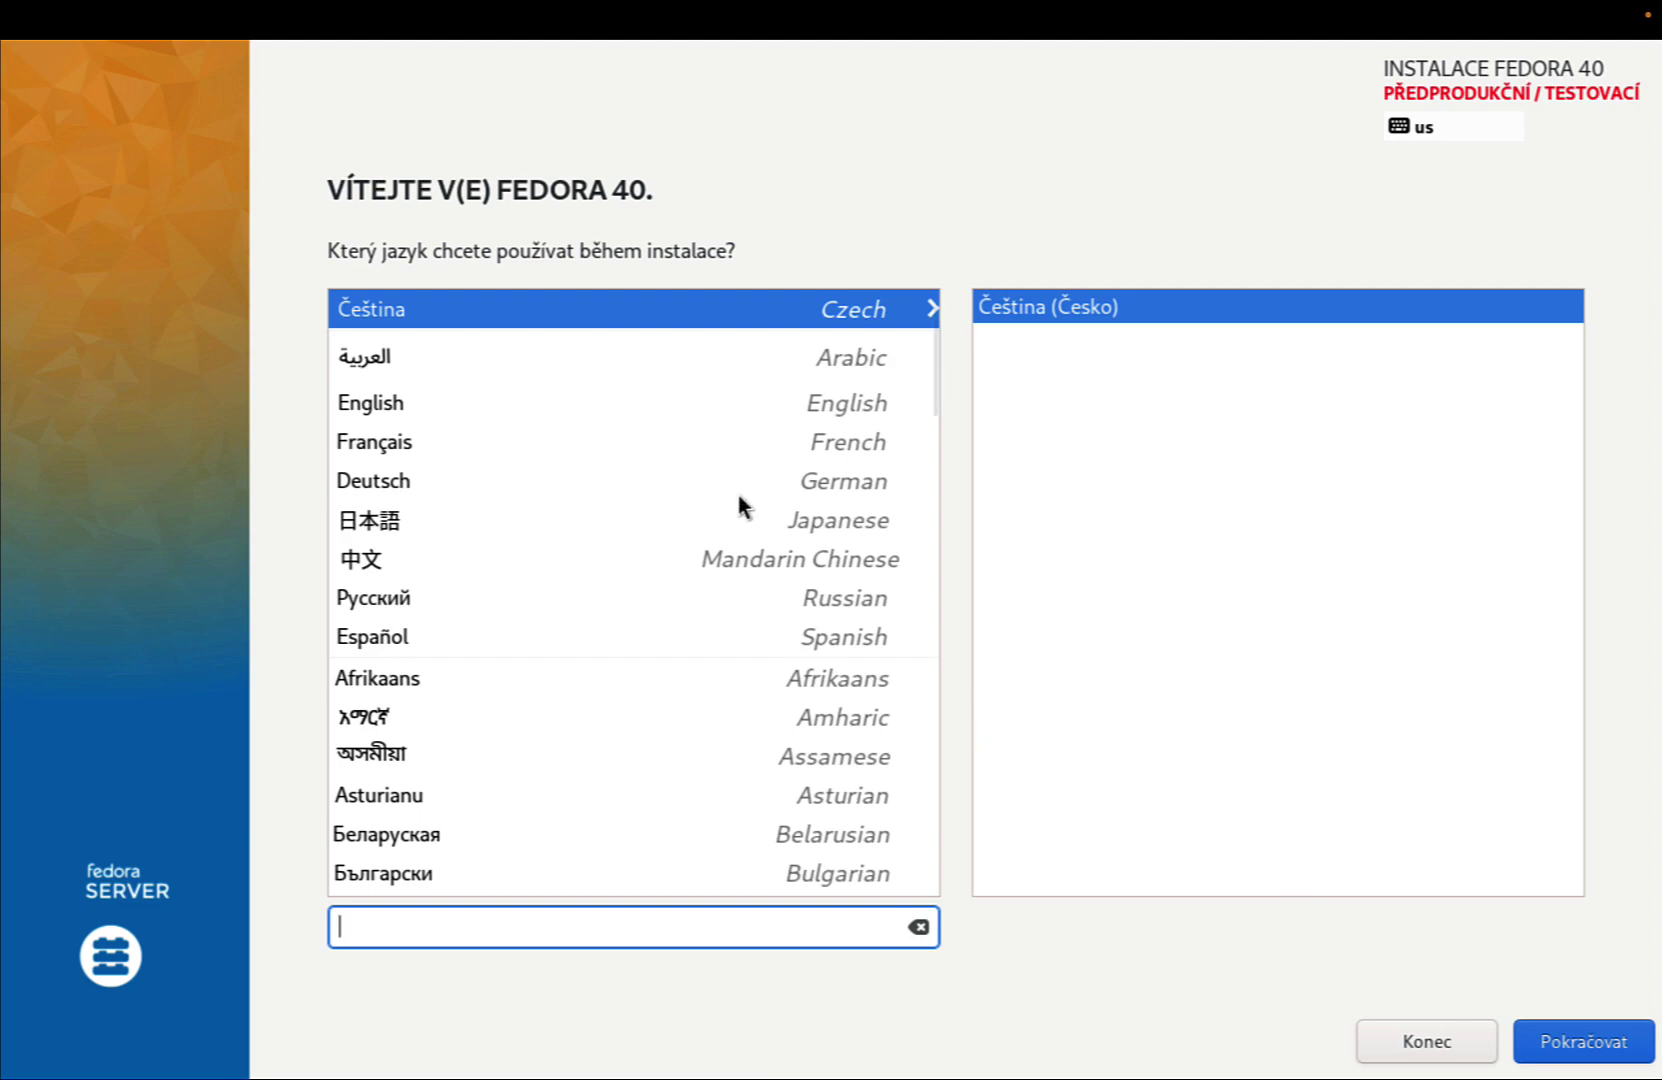
Choose English, accept the pre-release warning, and confirm automatic partitioning on the 20 GiB disk
{"action": "left_click", "coordinate": [658, 405]}
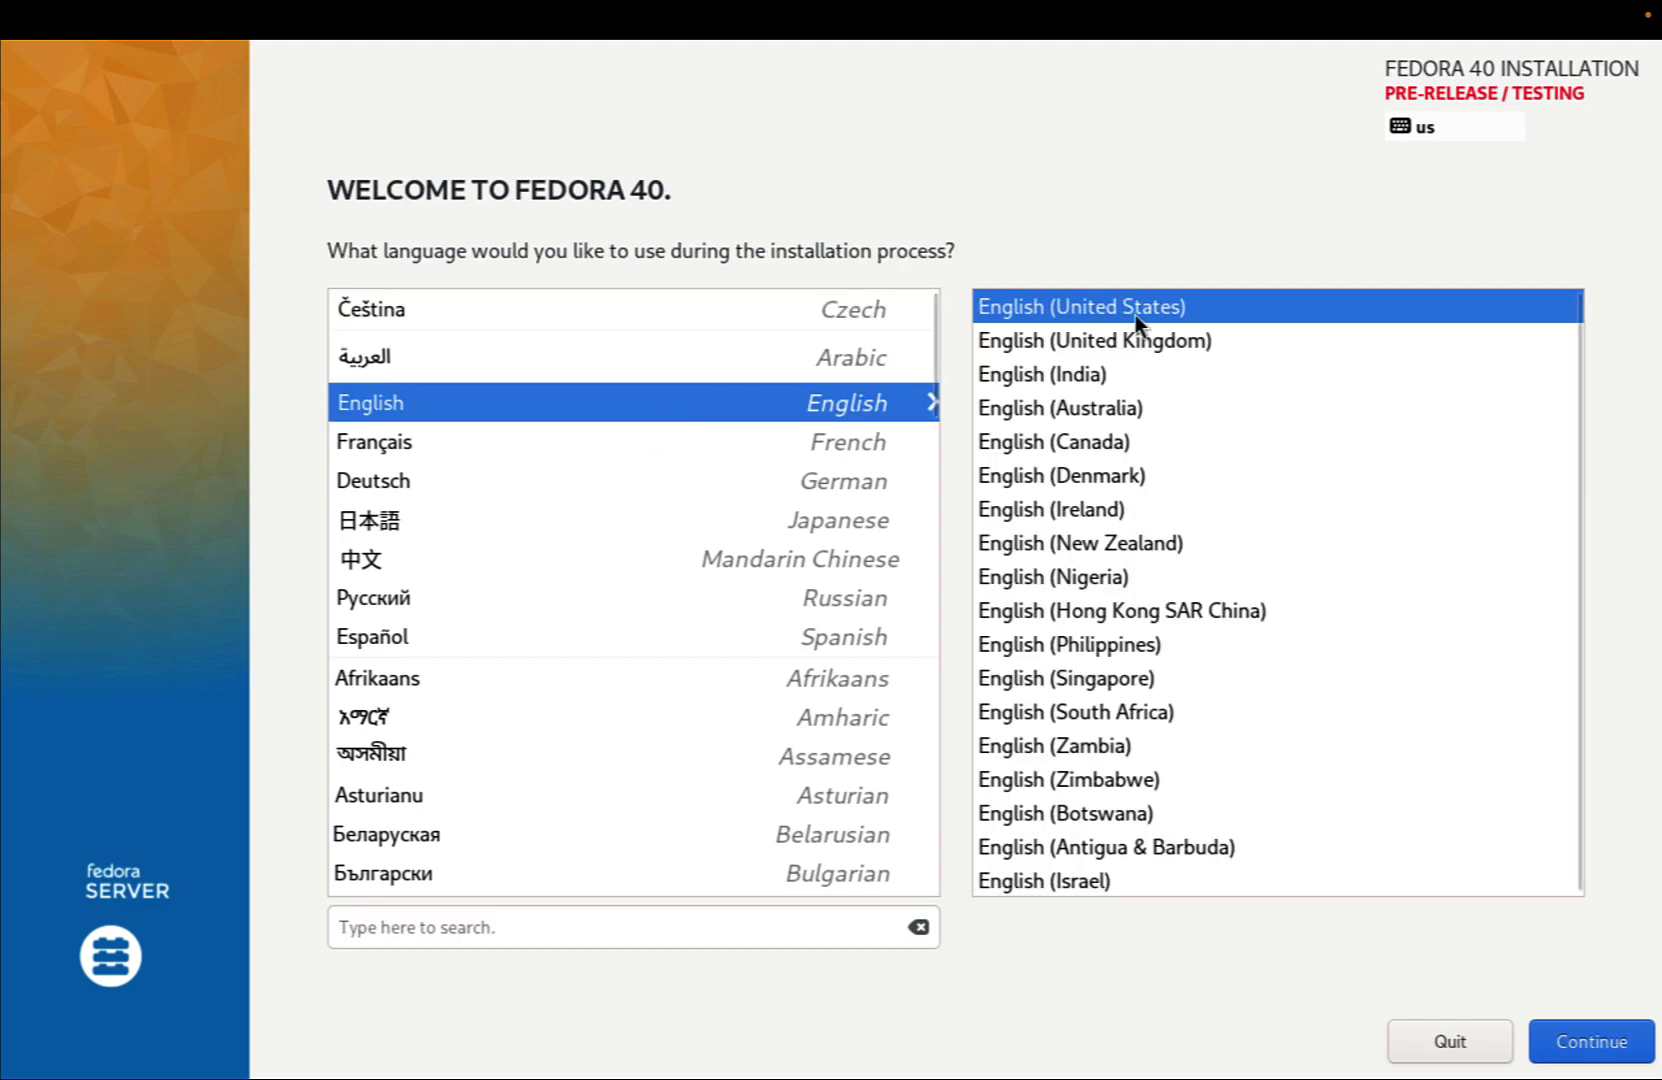
{"action": "left_click", "coordinate": [1592, 1045]}
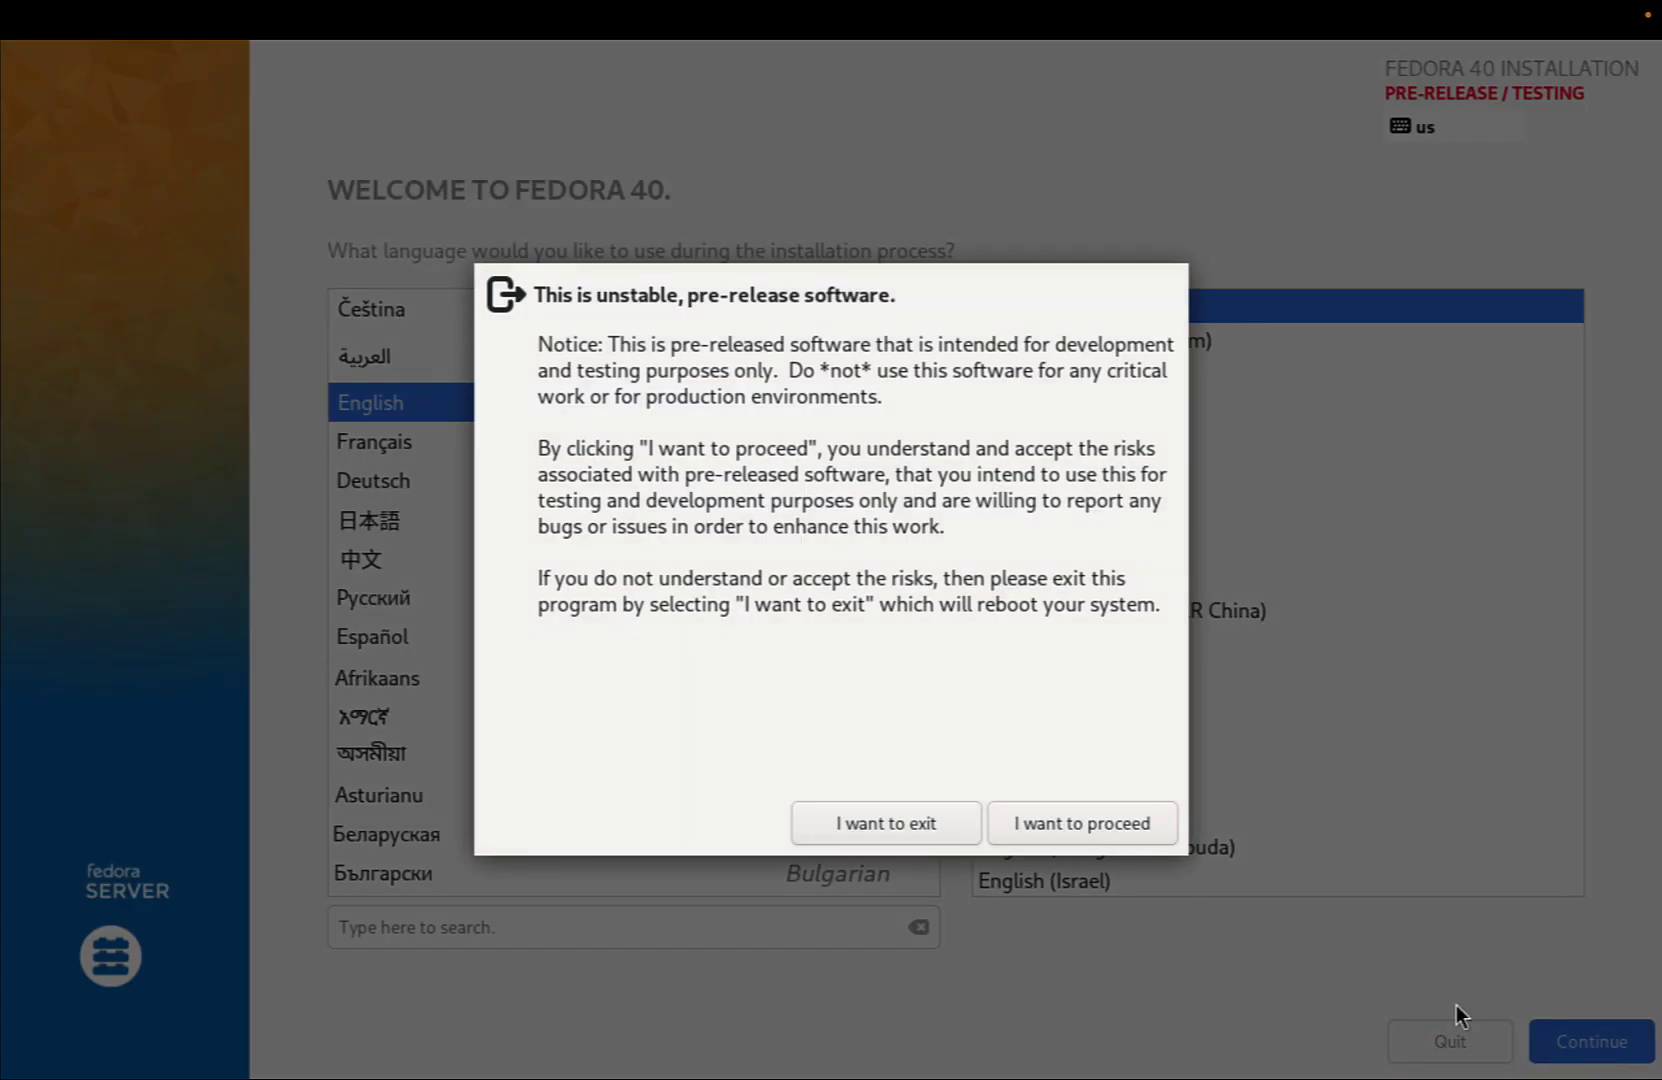
{"action": "left_click", "coordinate": [1069, 823]}
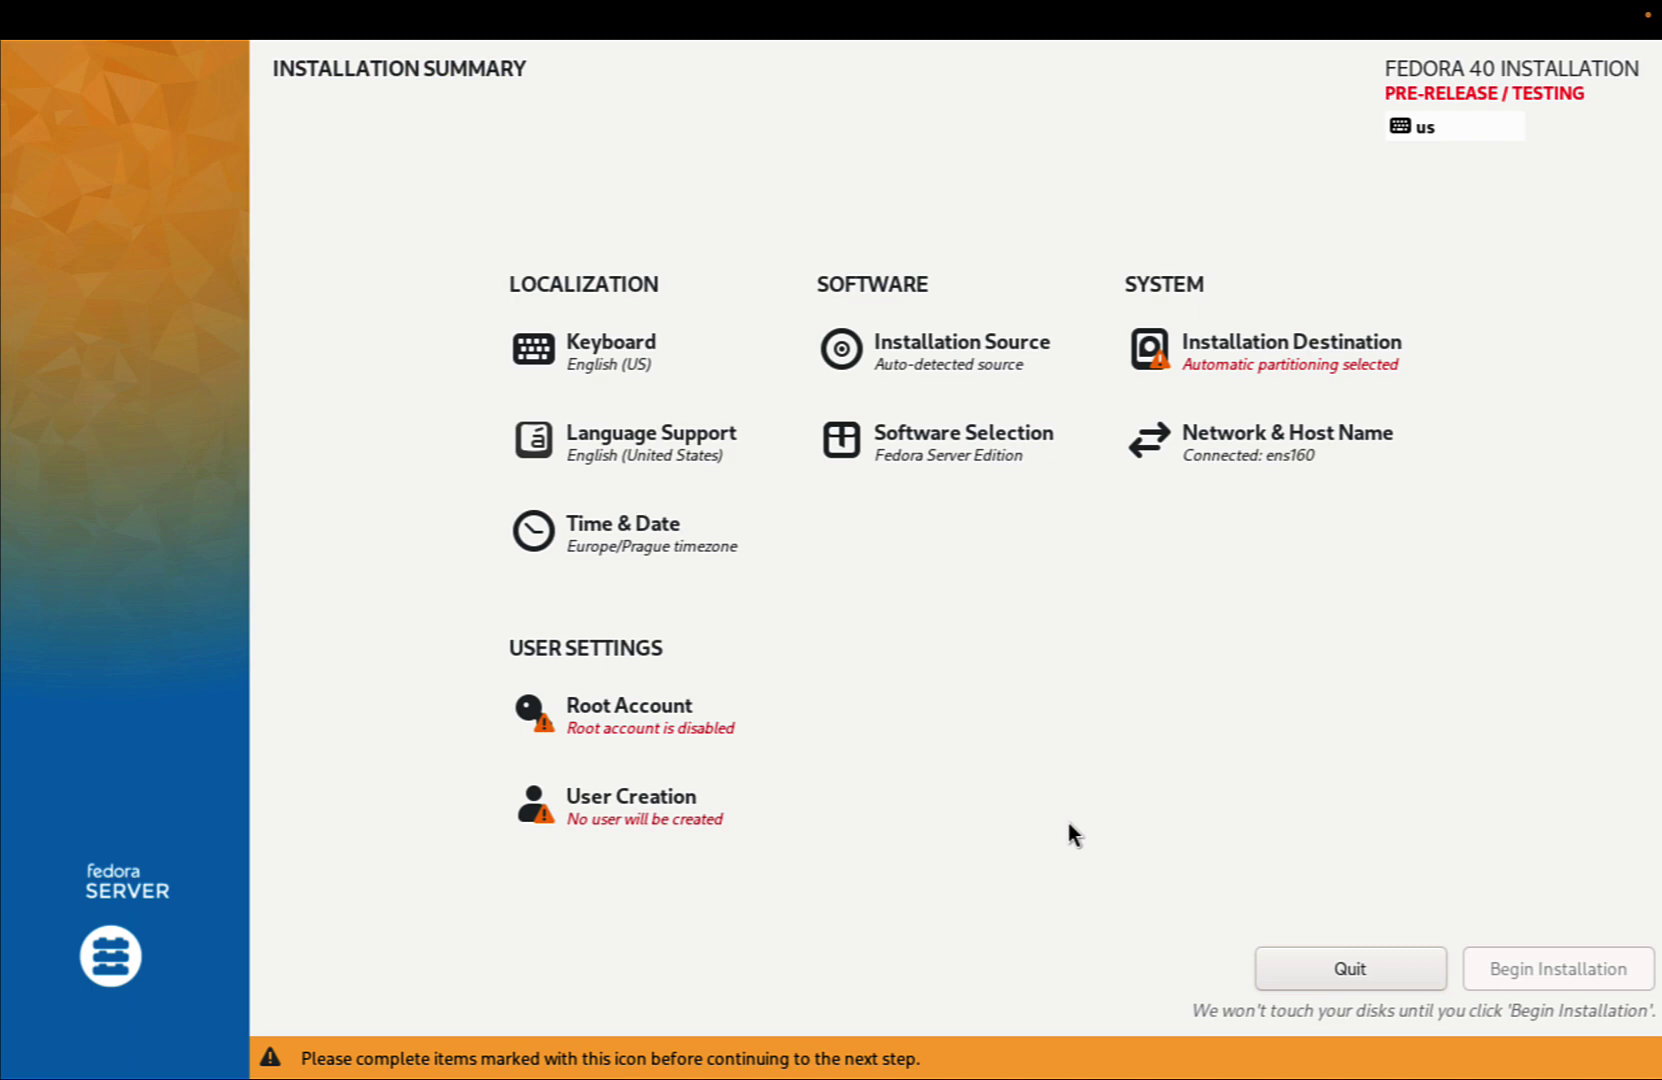
{"action": "left_click", "coordinate": [1272, 345]}
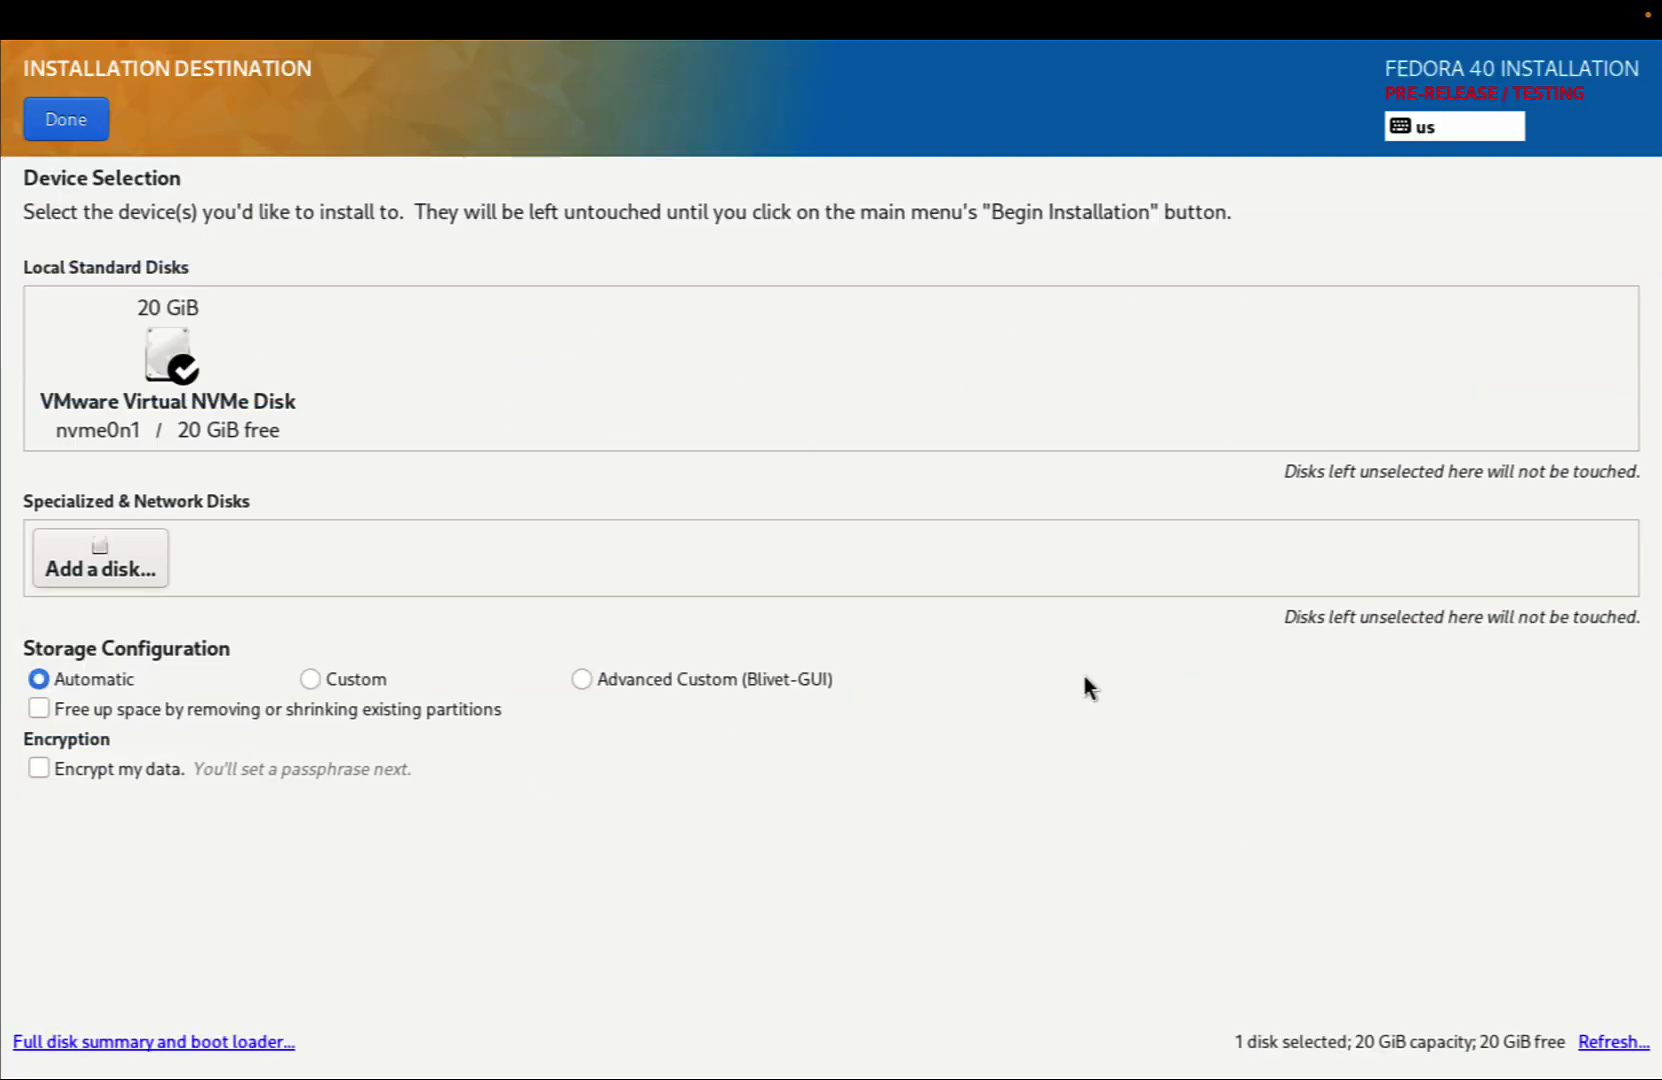
{"action": "left_click", "coordinate": [68, 124]}
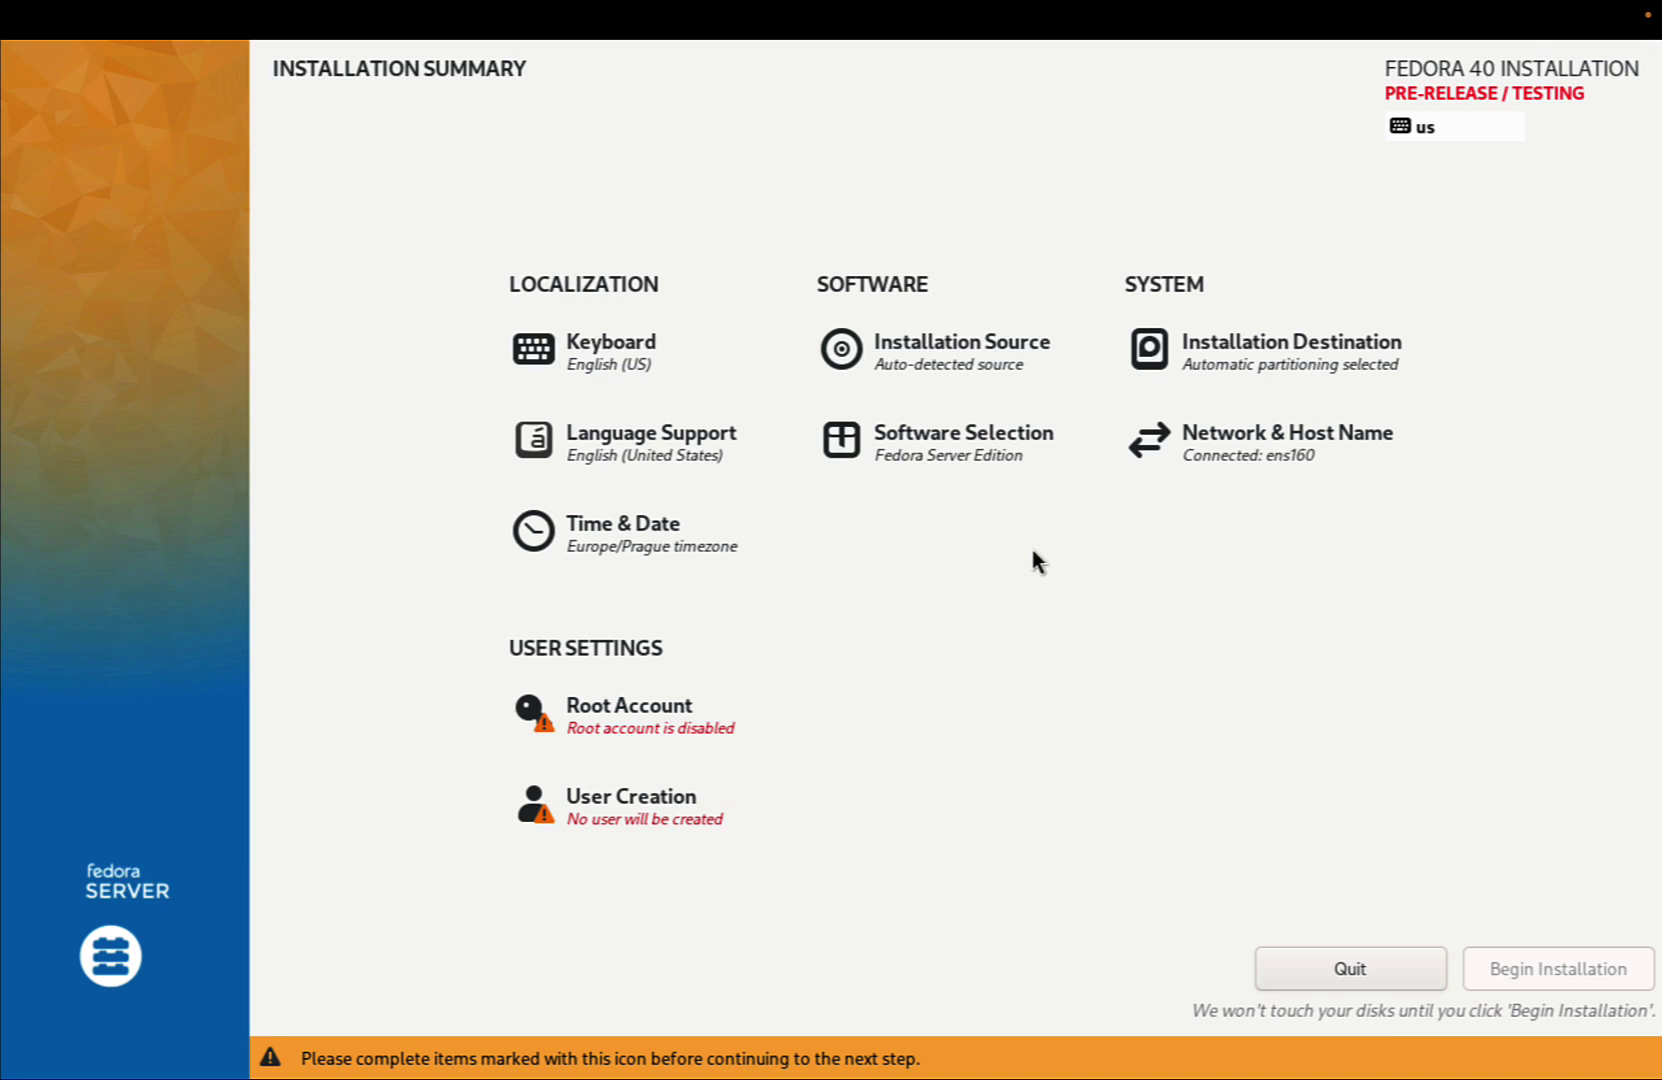
Keep root disabled and create administrator user devops with a password, accepting the weak-password warning
{"action": "left_click", "coordinate": [645, 716]}
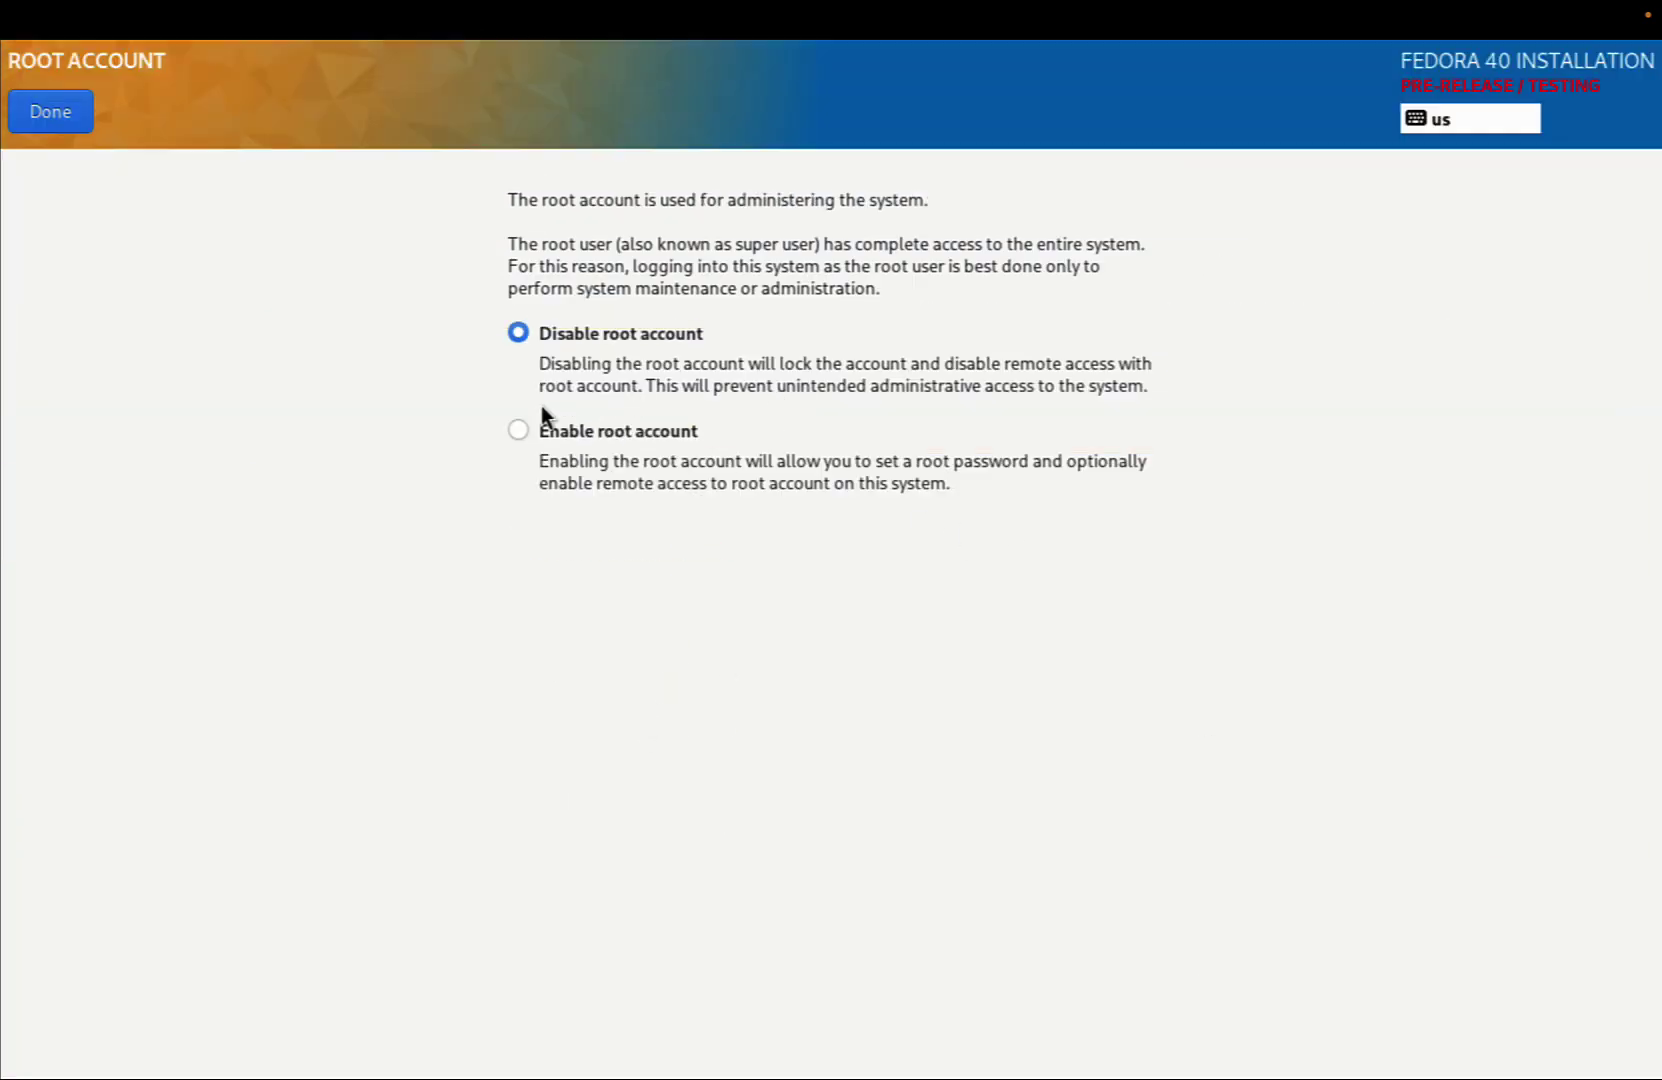
{"action": "left_click", "coordinate": [71, 118]}
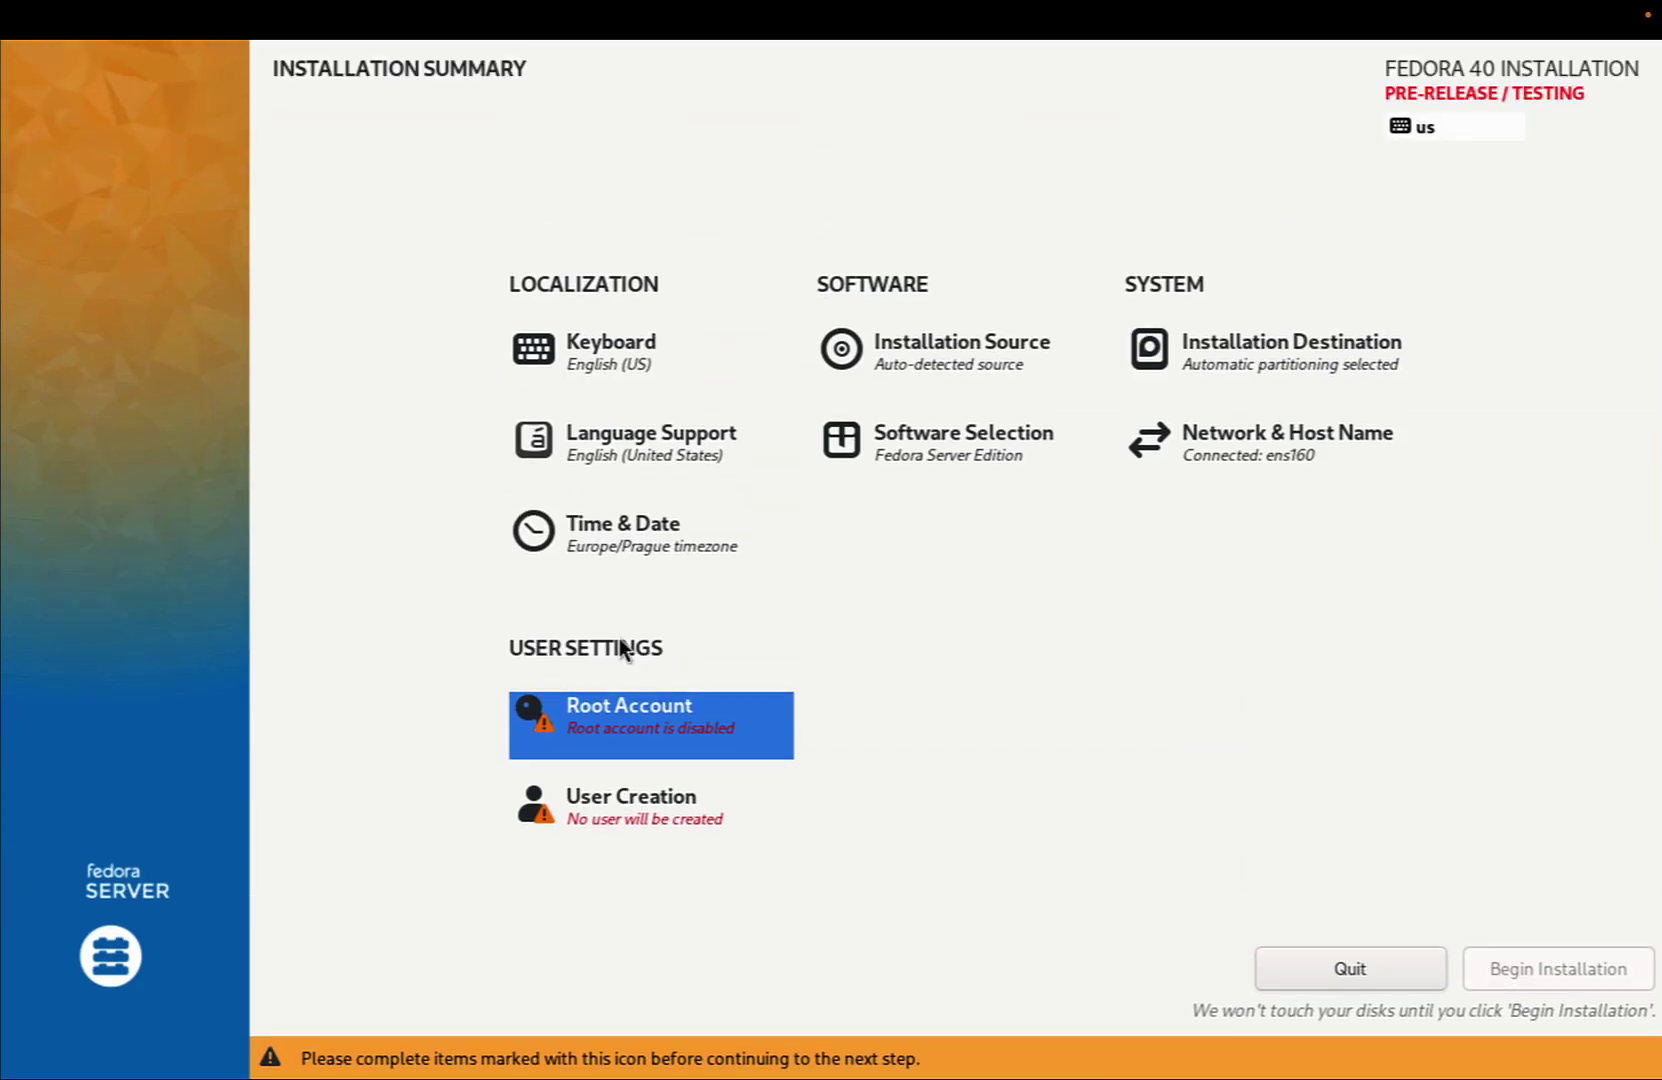
{"action": "left_click", "coordinate": [649, 809]}
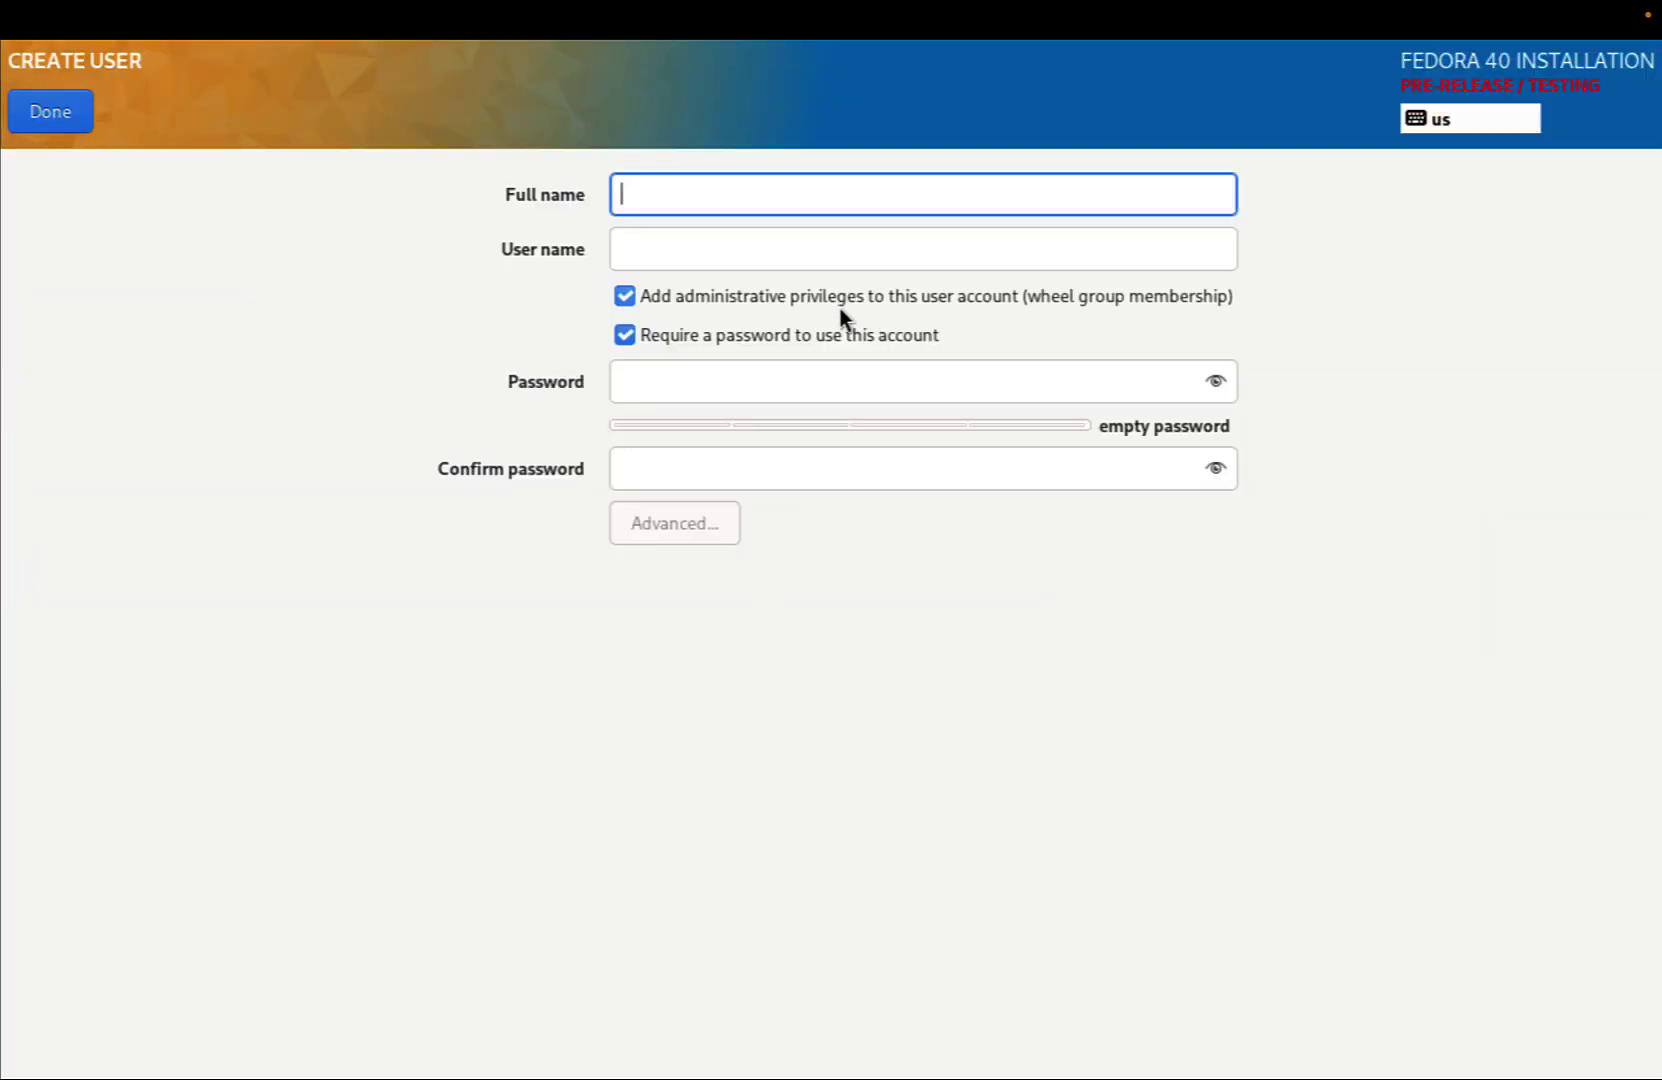
{"action": "type", "text": "devops"}
{"action": "key", "text": "Tab"}
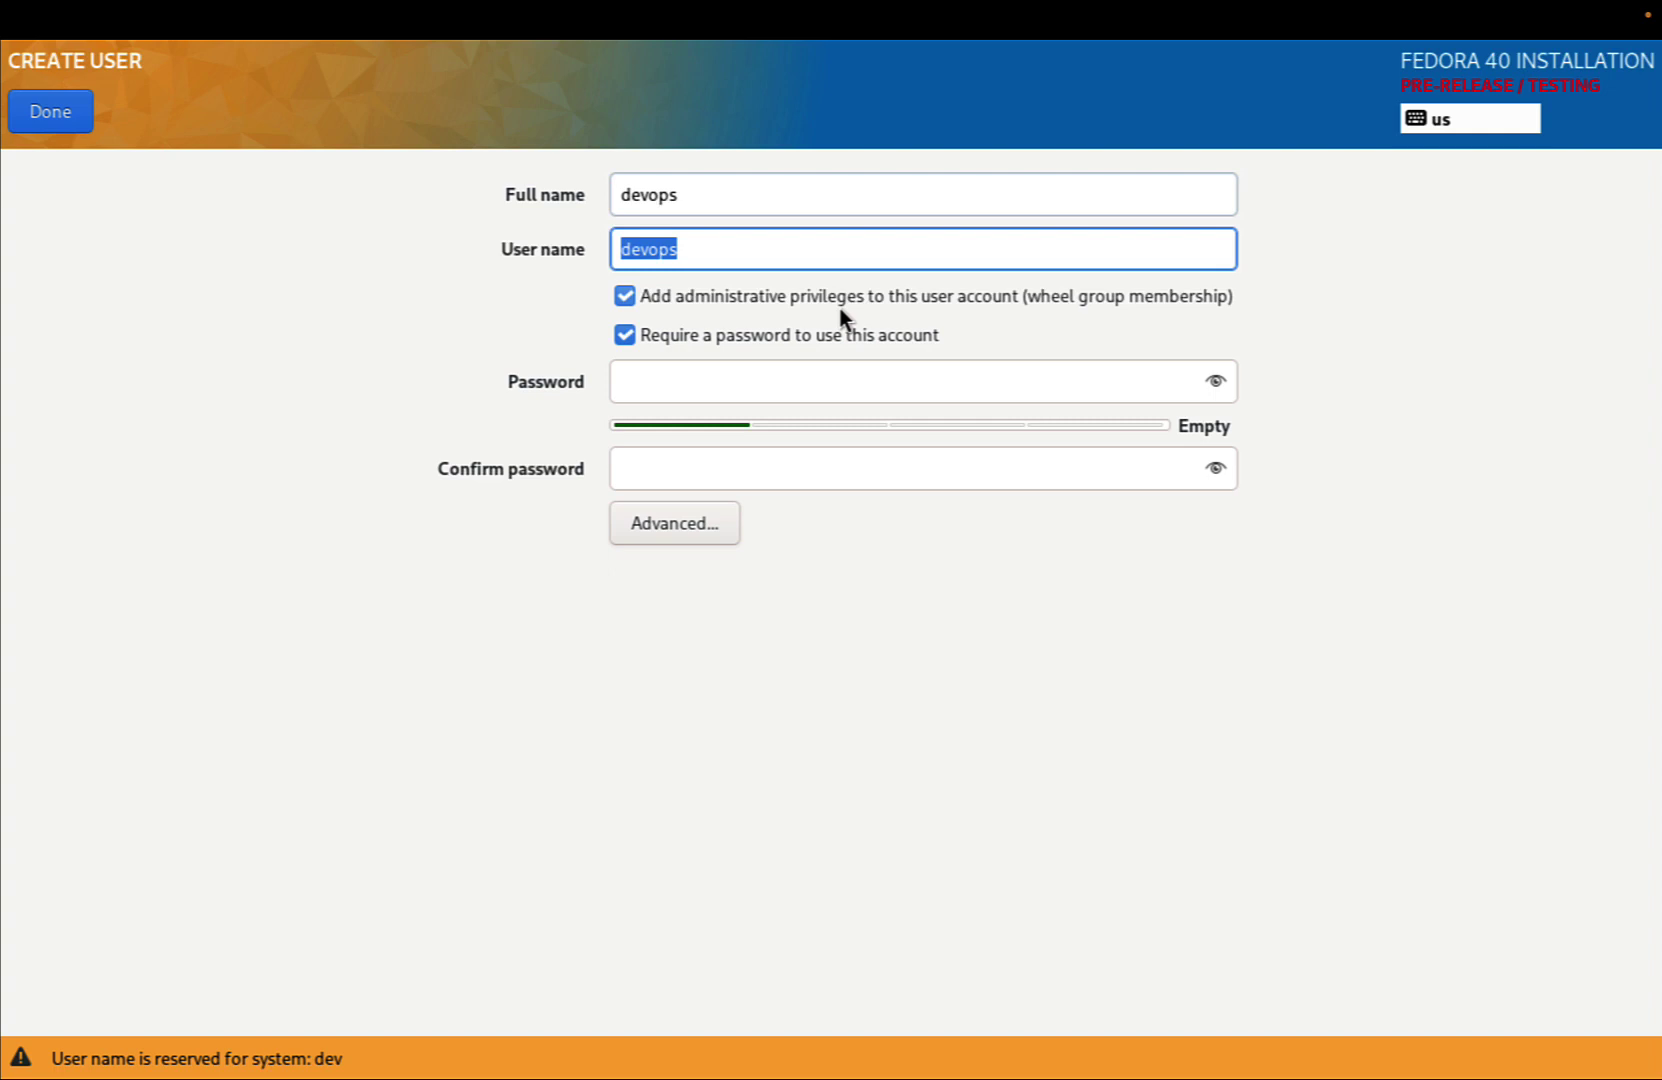
{"action": "key", "text": "Tab"}
{"action": "key", "text": "Tab"}
{"action": "key", "text": "Tab"}
{"action": "type", "text": "d"}
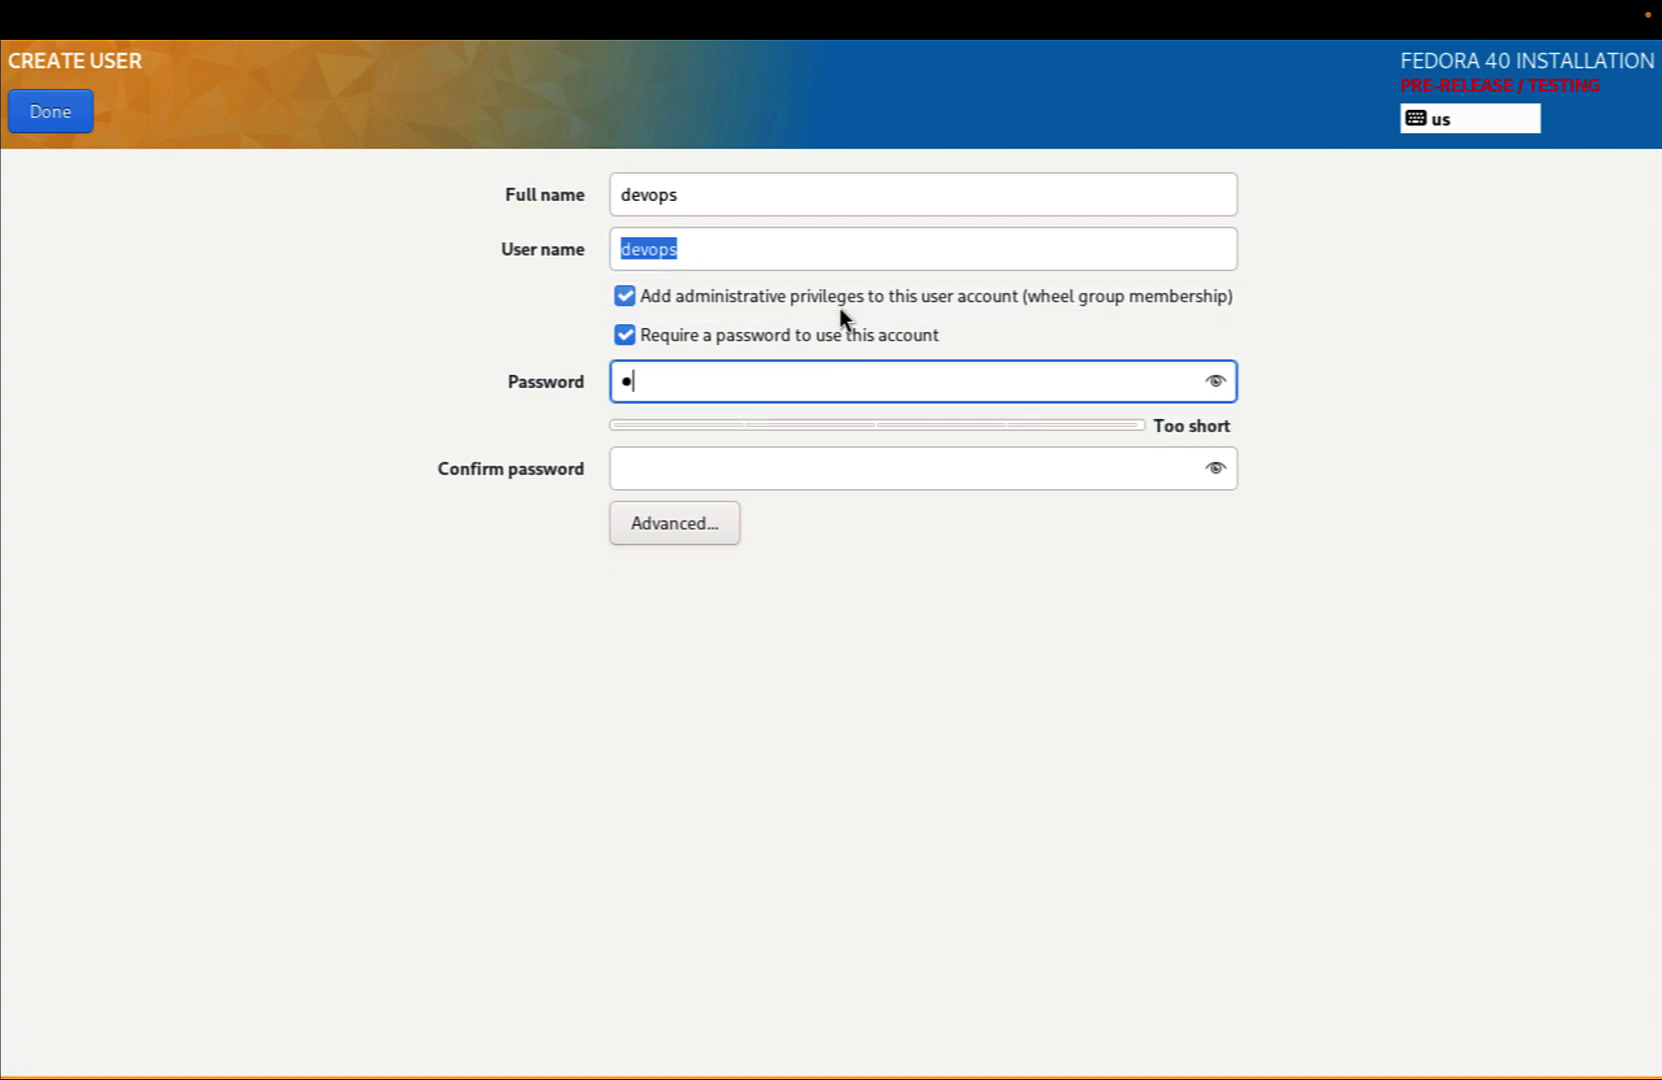
{"action": "type", "text": "evops123"}
{"action": "key", "text": "Tab"}
{"action": "type", "text": "d"}
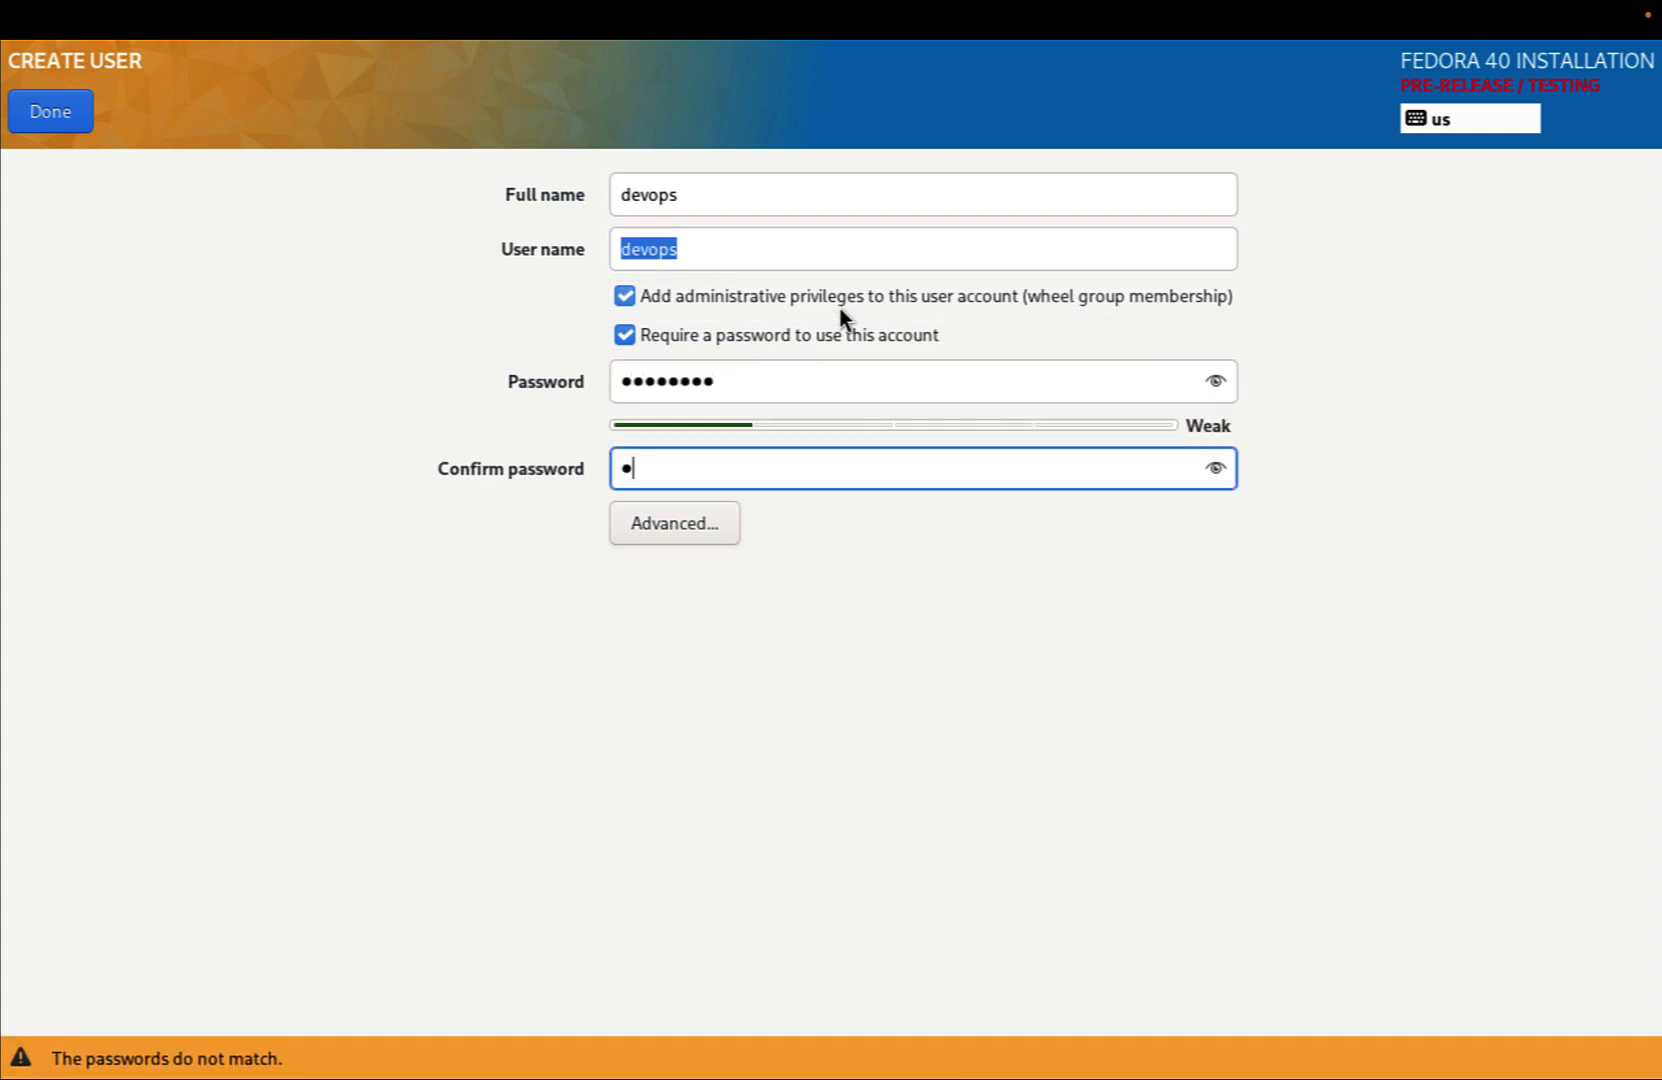
{"action": "type", "text": "evops123"}
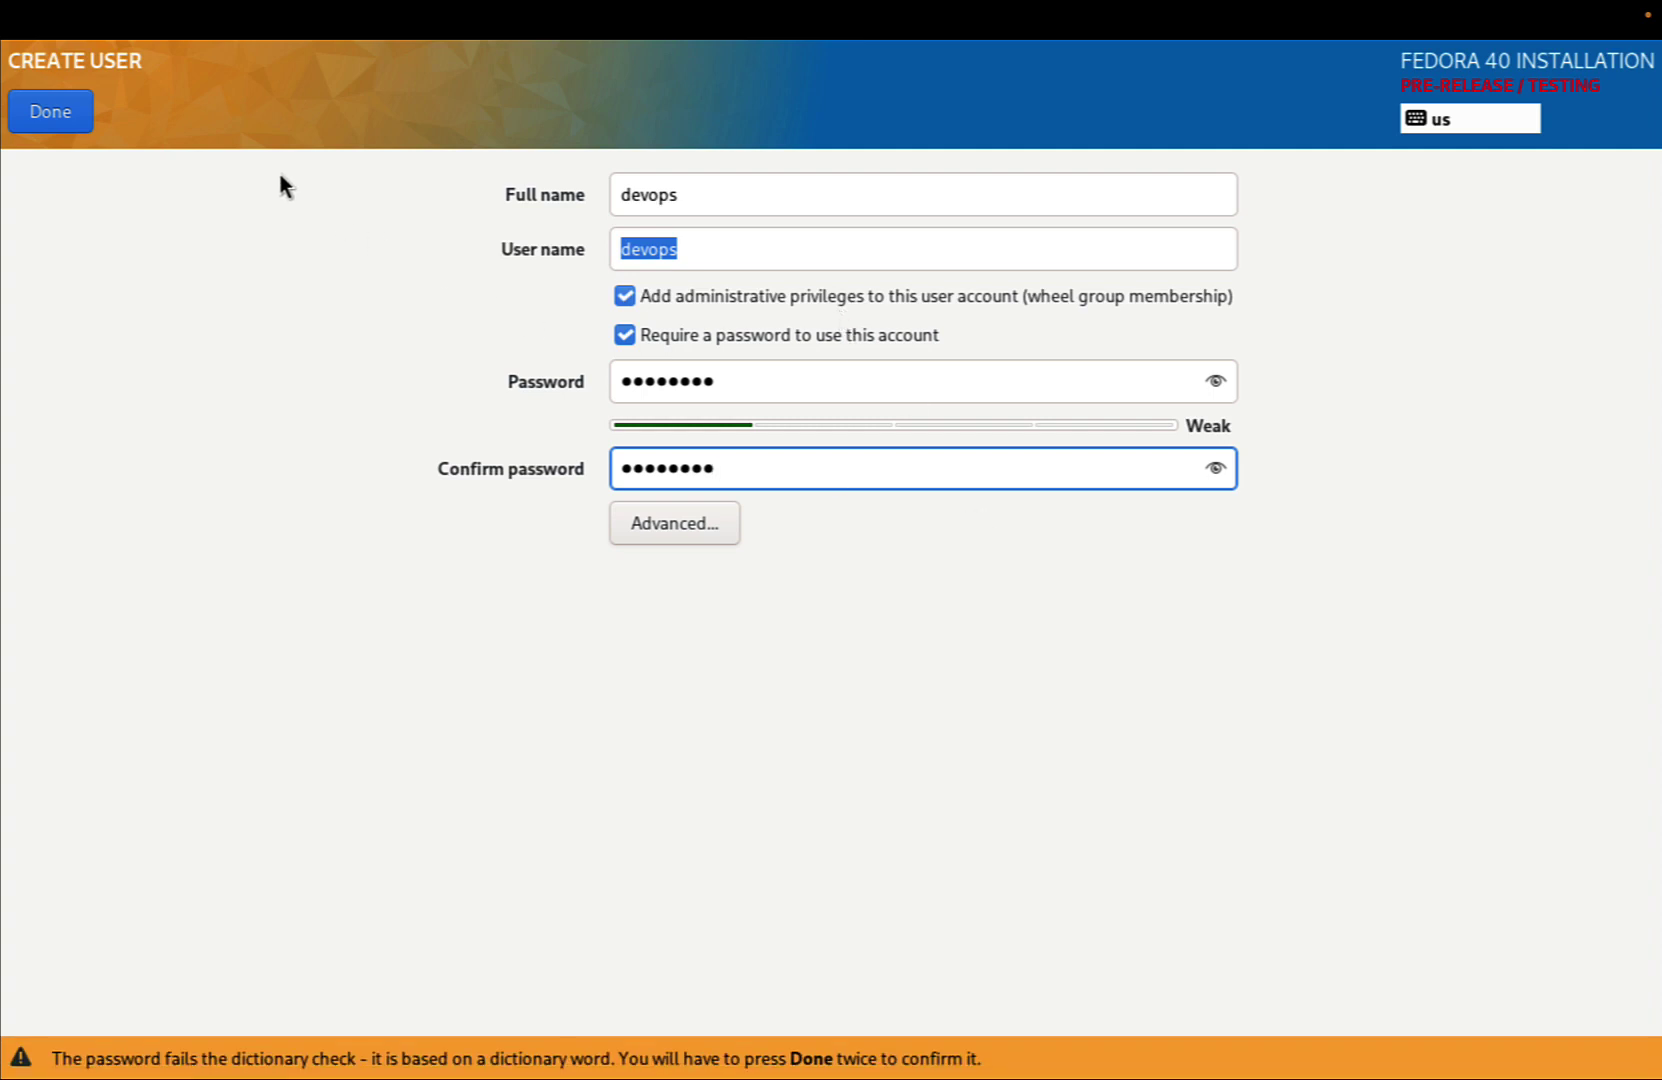
{"action": "left_click", "coordinate": [72, 124]}
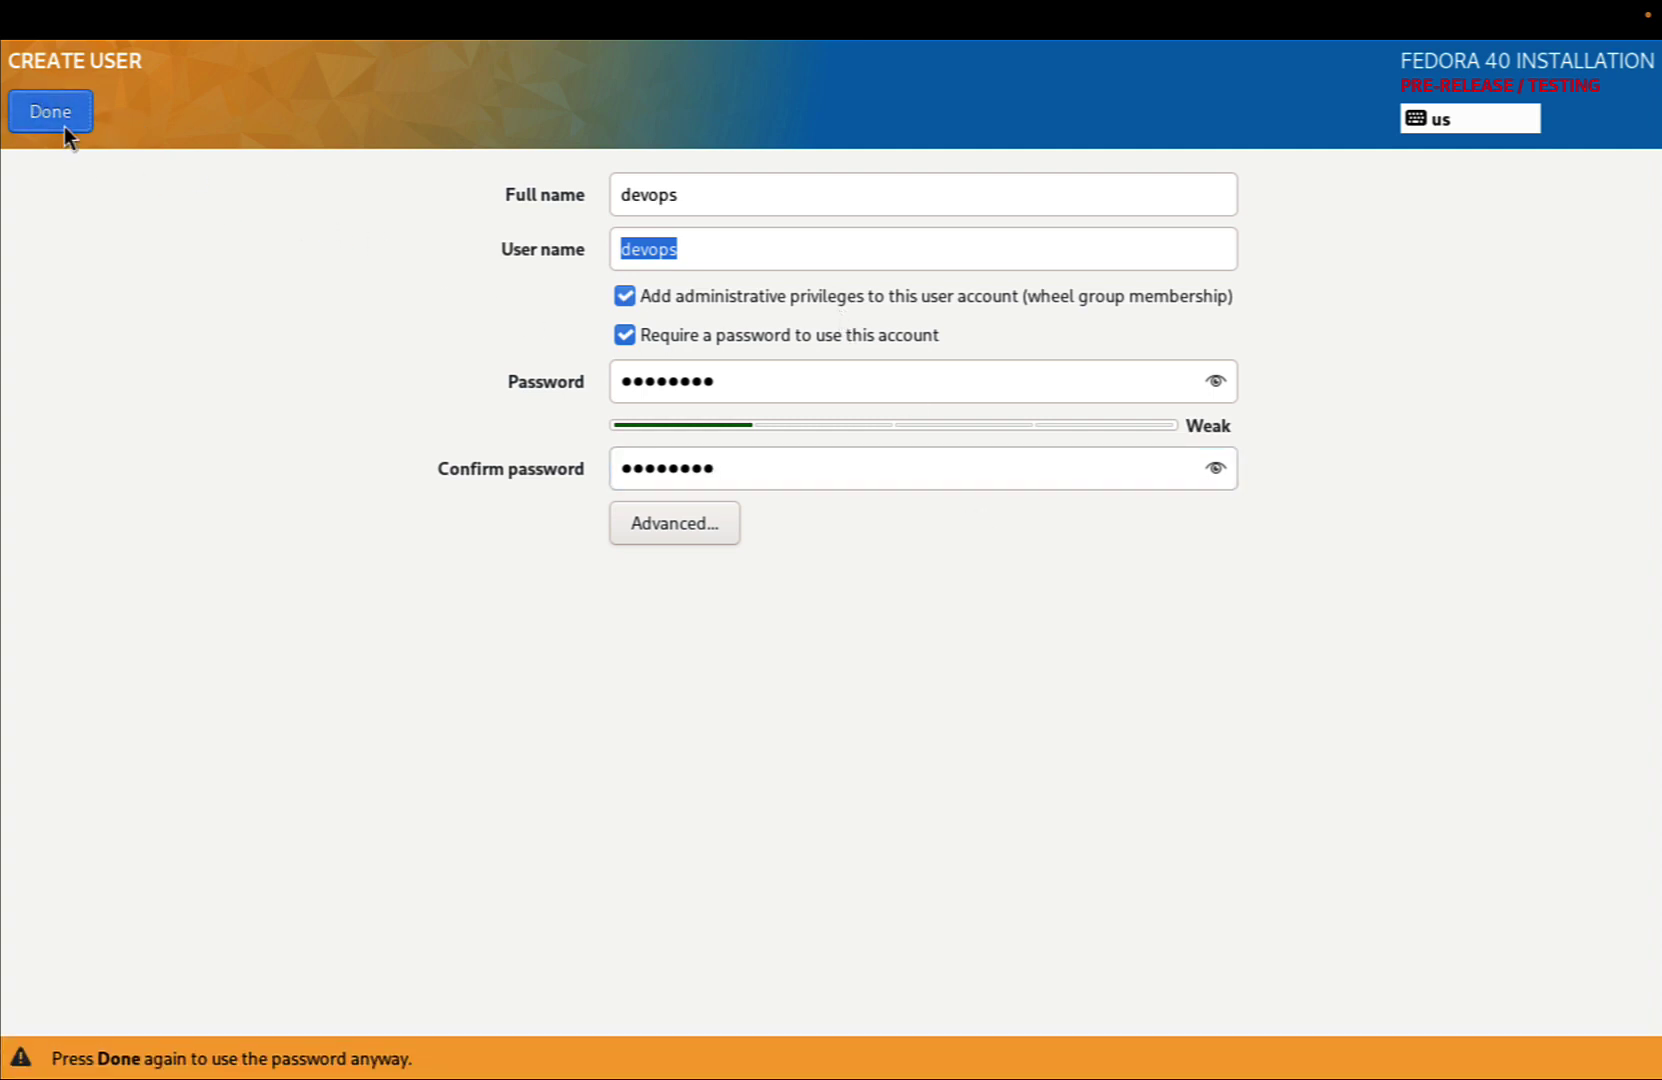
{"action": "left_click", "coordinate": [57, 119]}
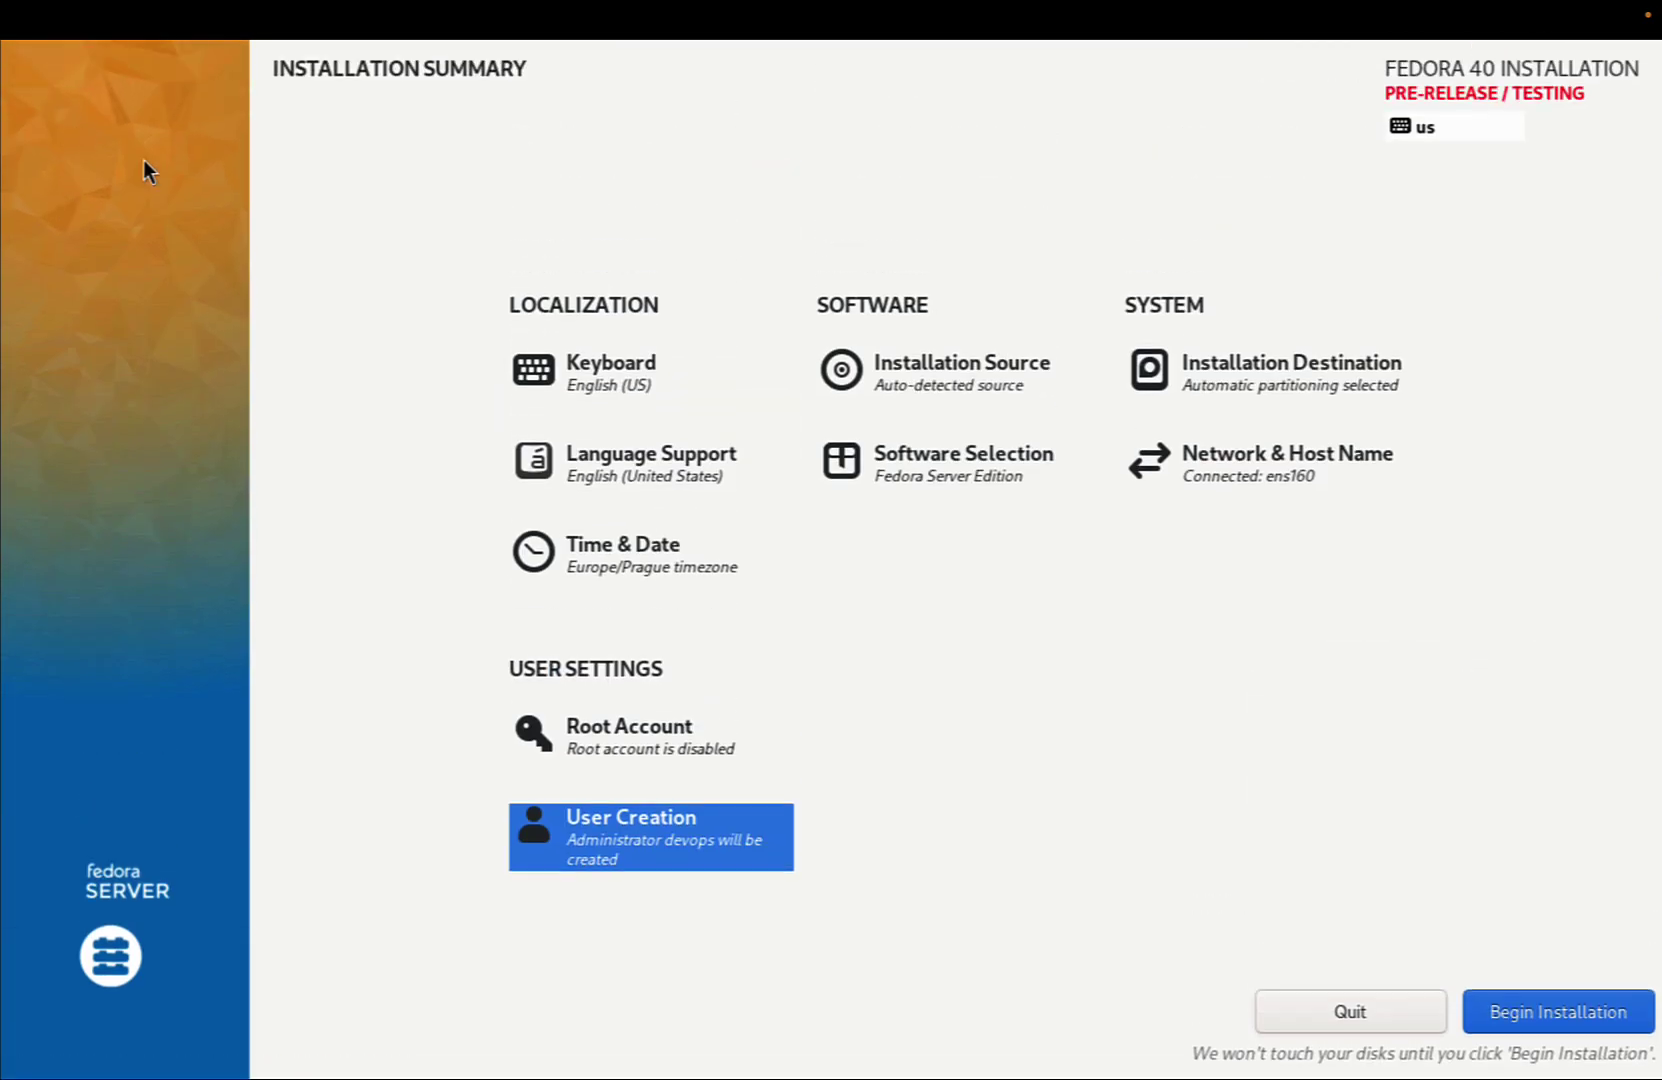
Begin the installation and let it finish and reboot to the Fedora Server login prompt
{"action": "left_click", "coordinate": [1535, 1004]}
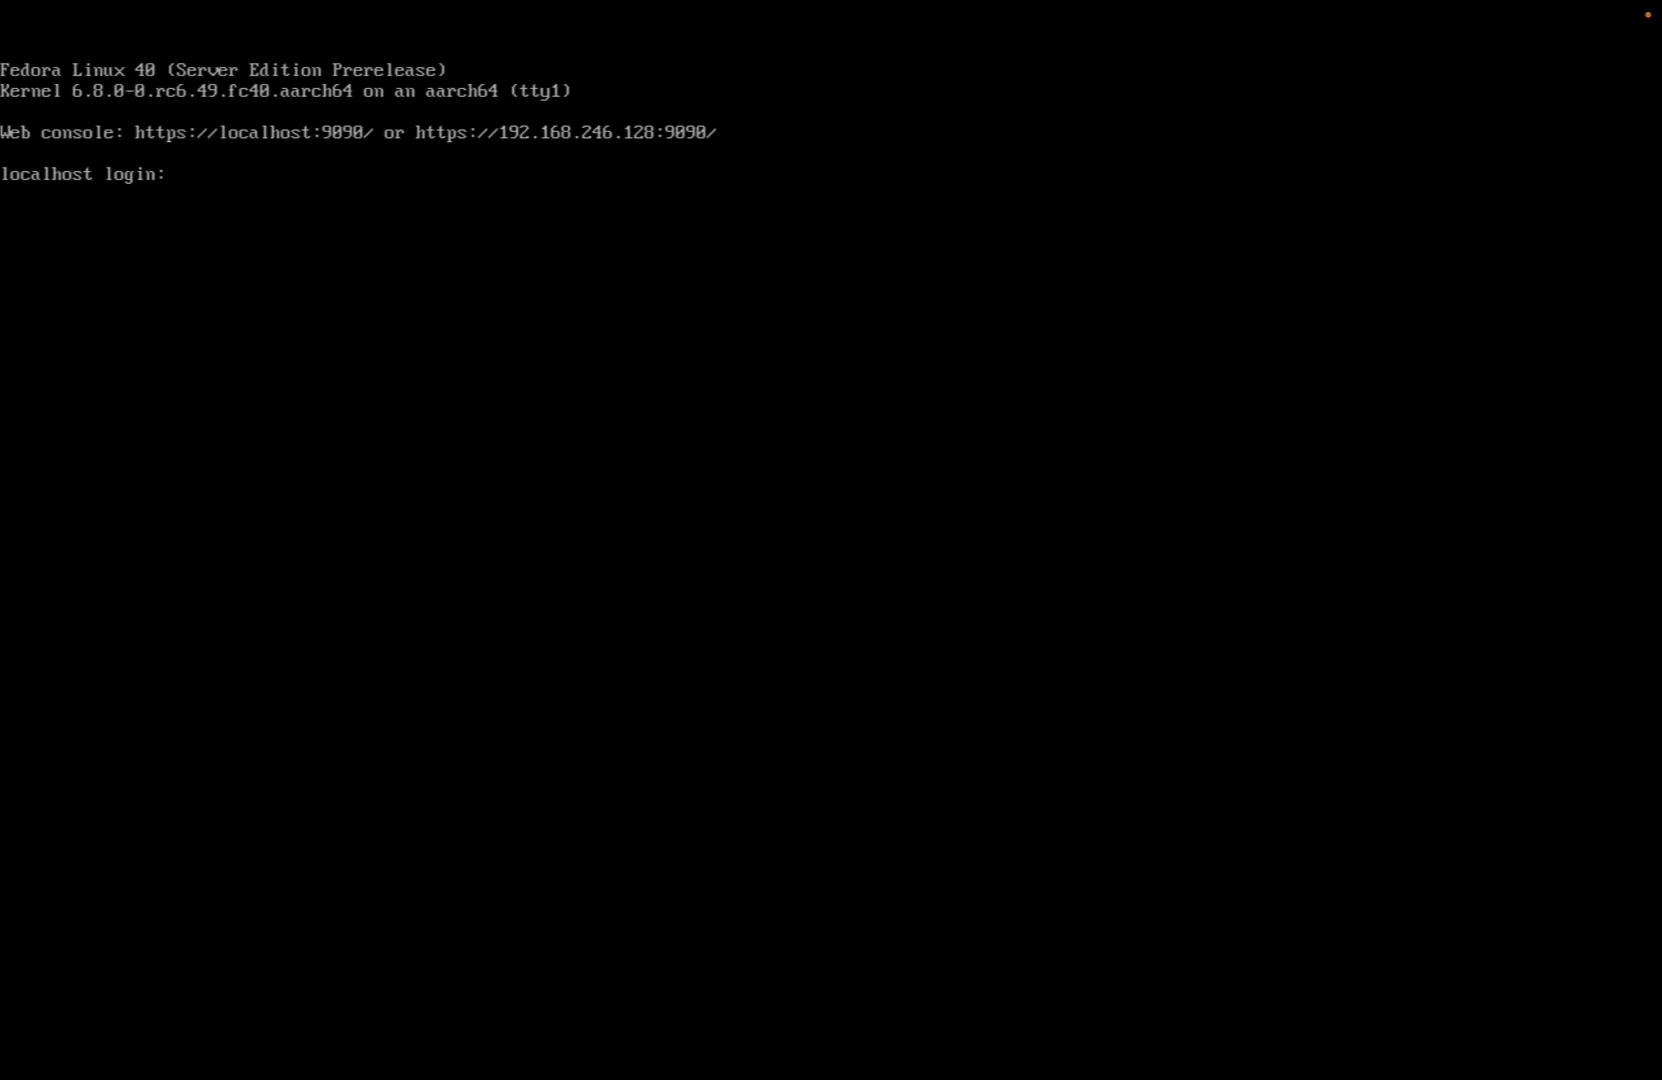
Log in at the console as devops with the account password
{"action": "type", "text": "devops"}
{"action": "key", "text": "Return"}
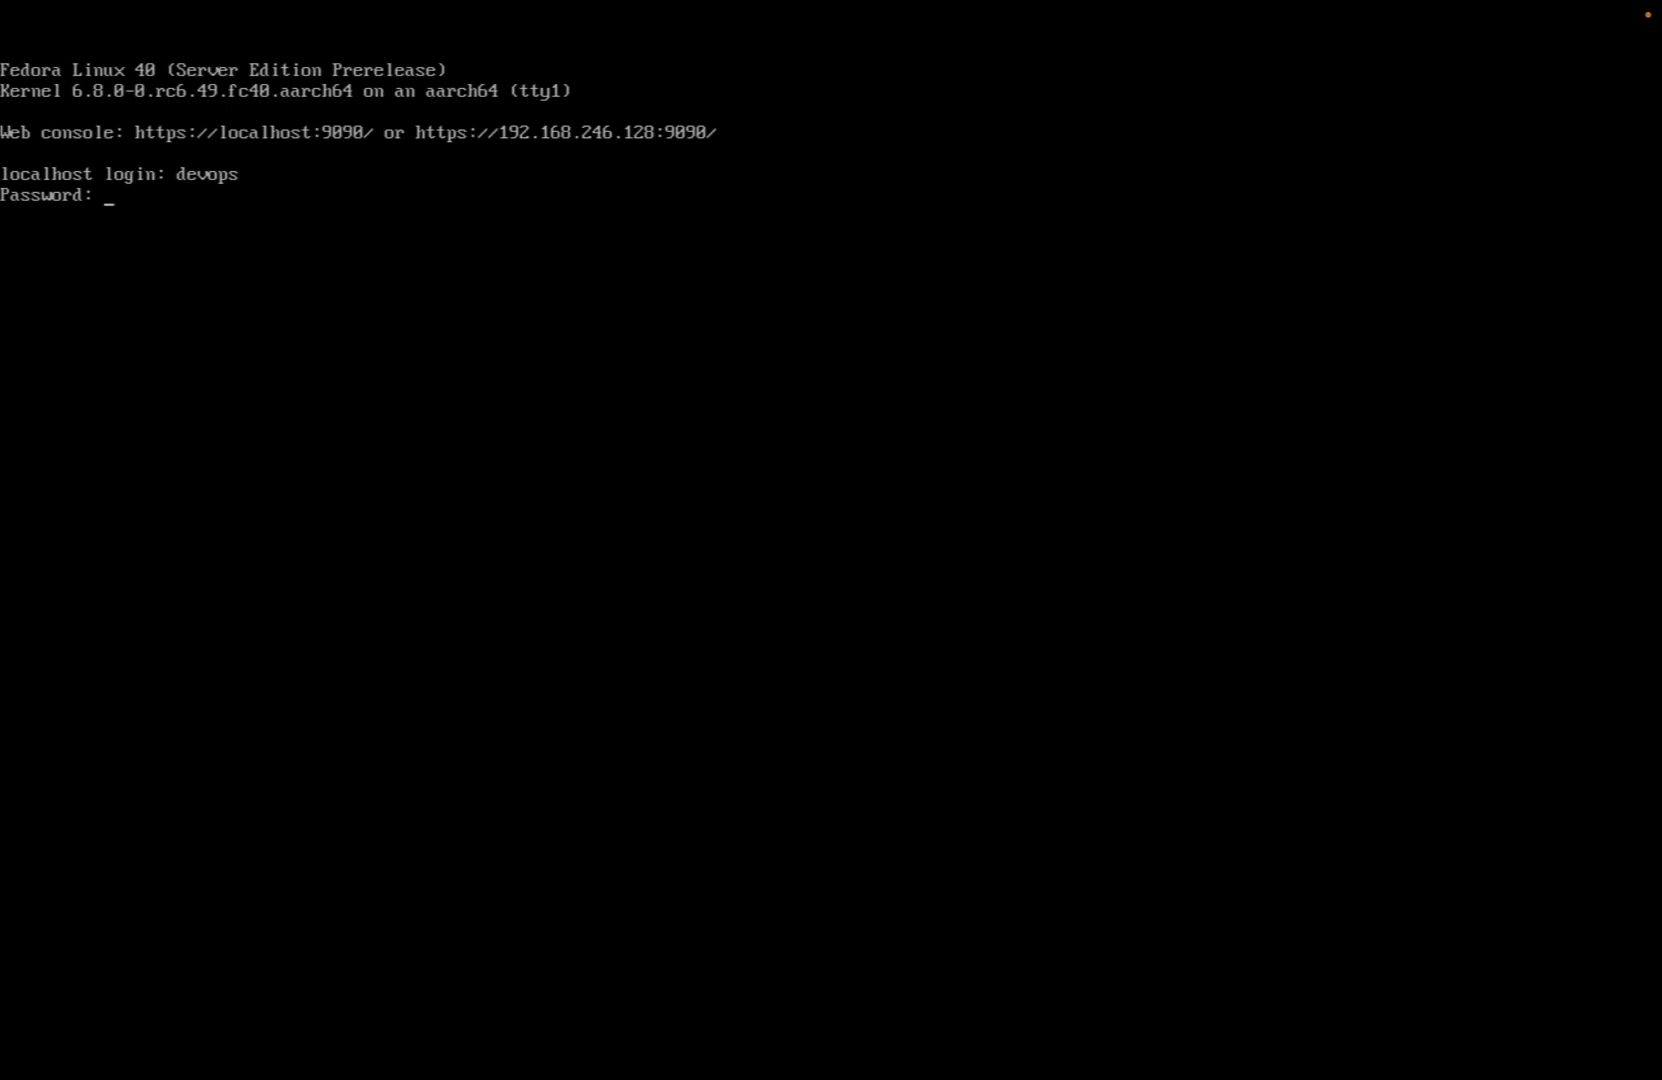
{"action": "key", "text": "Return"}
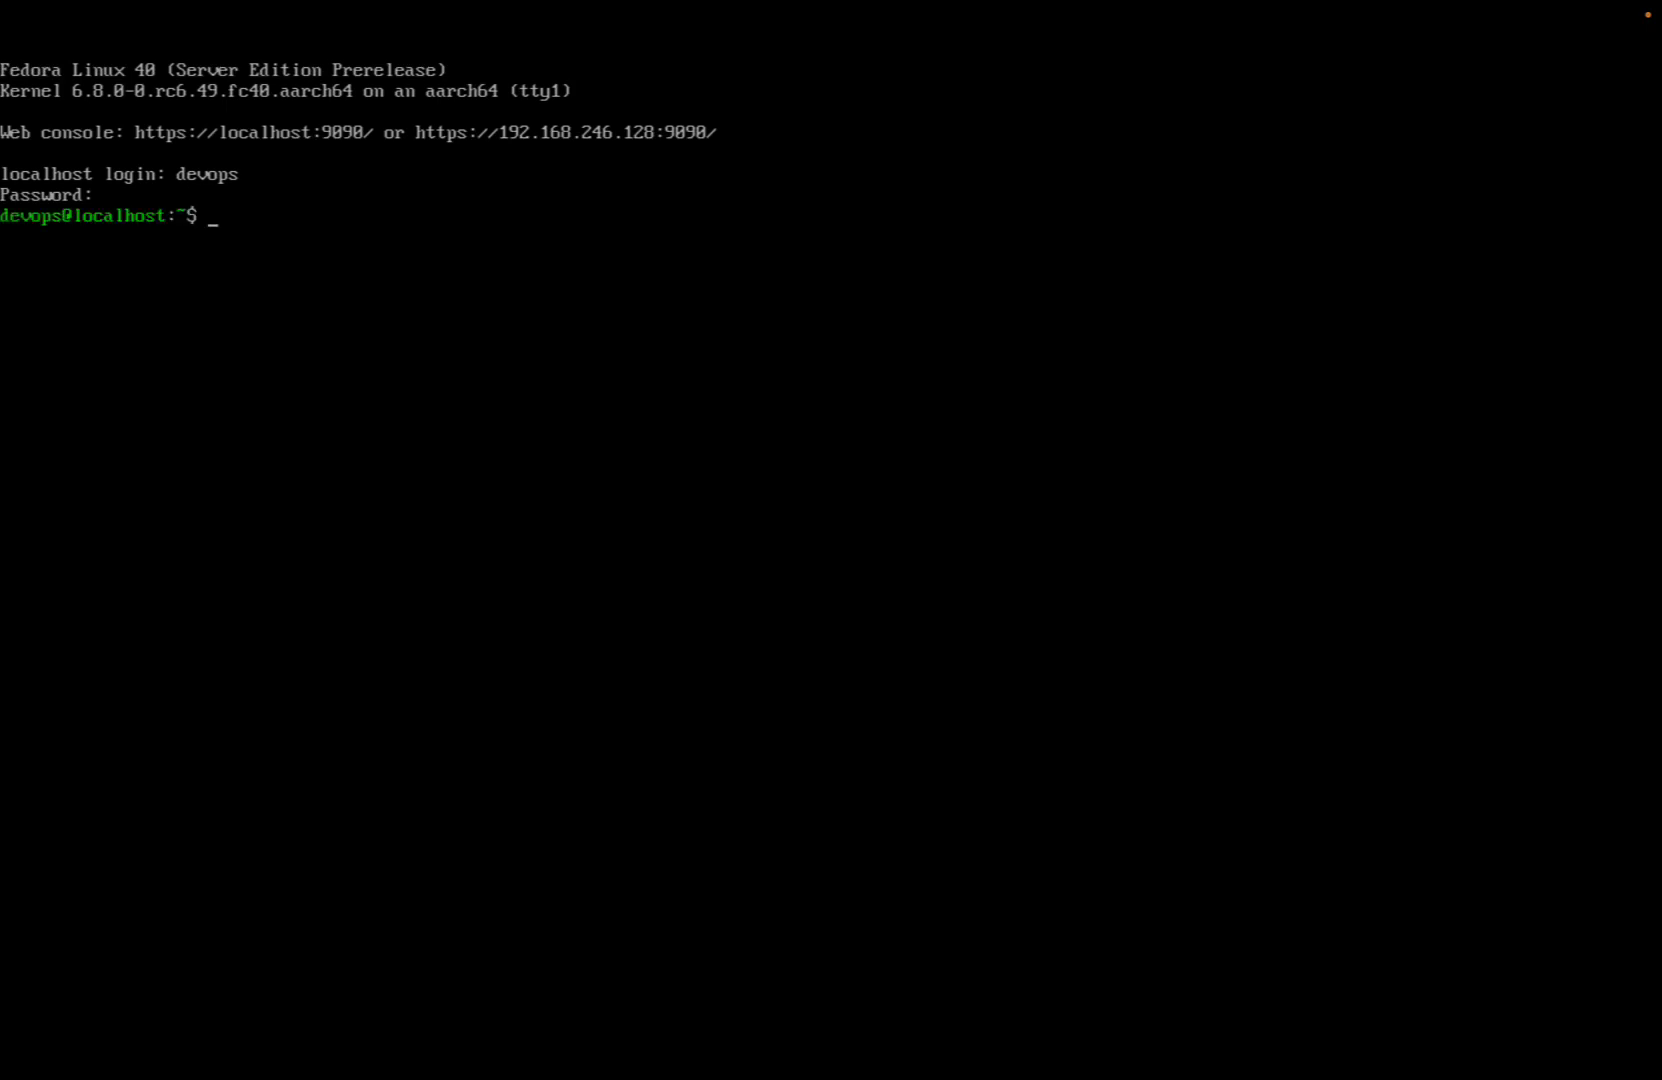
Run cat /etc/os-release to show Fedora Linux 40 Server Edition Prerelease
{"action": "type", "text": "cat /etc/os"}
{"action": "key", "text": "Tab"}
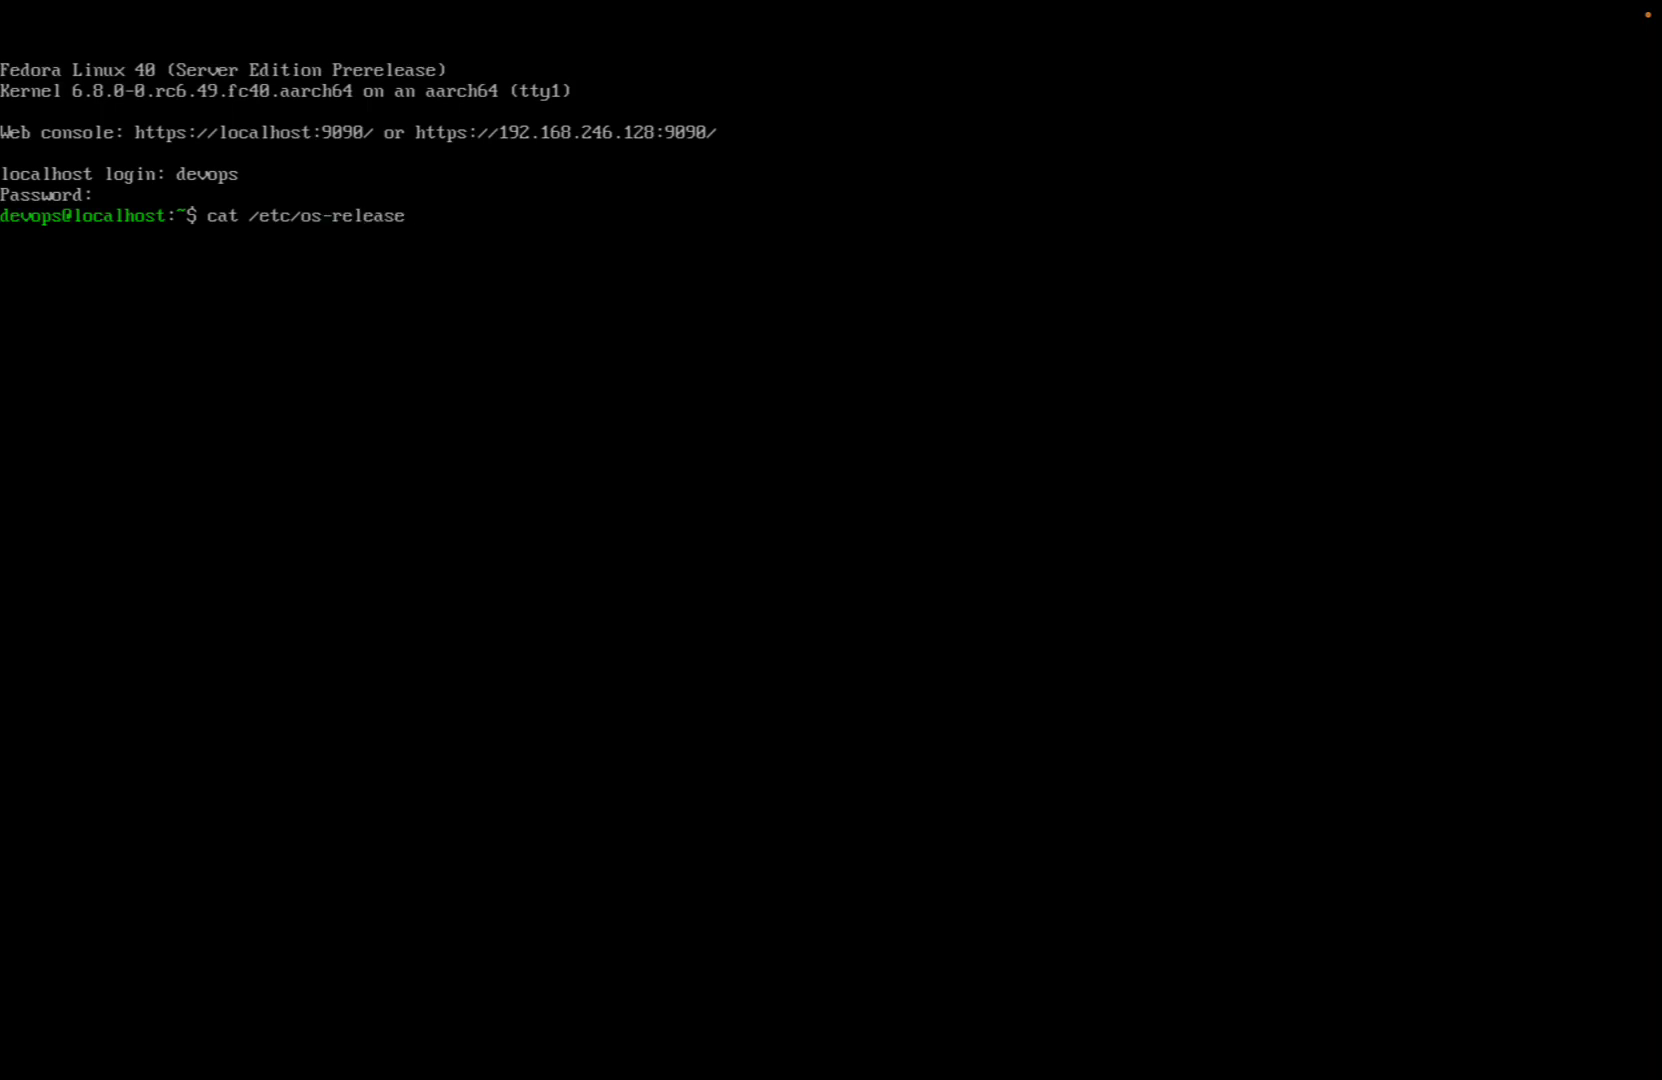
{"action": "key", "text": "Return"}
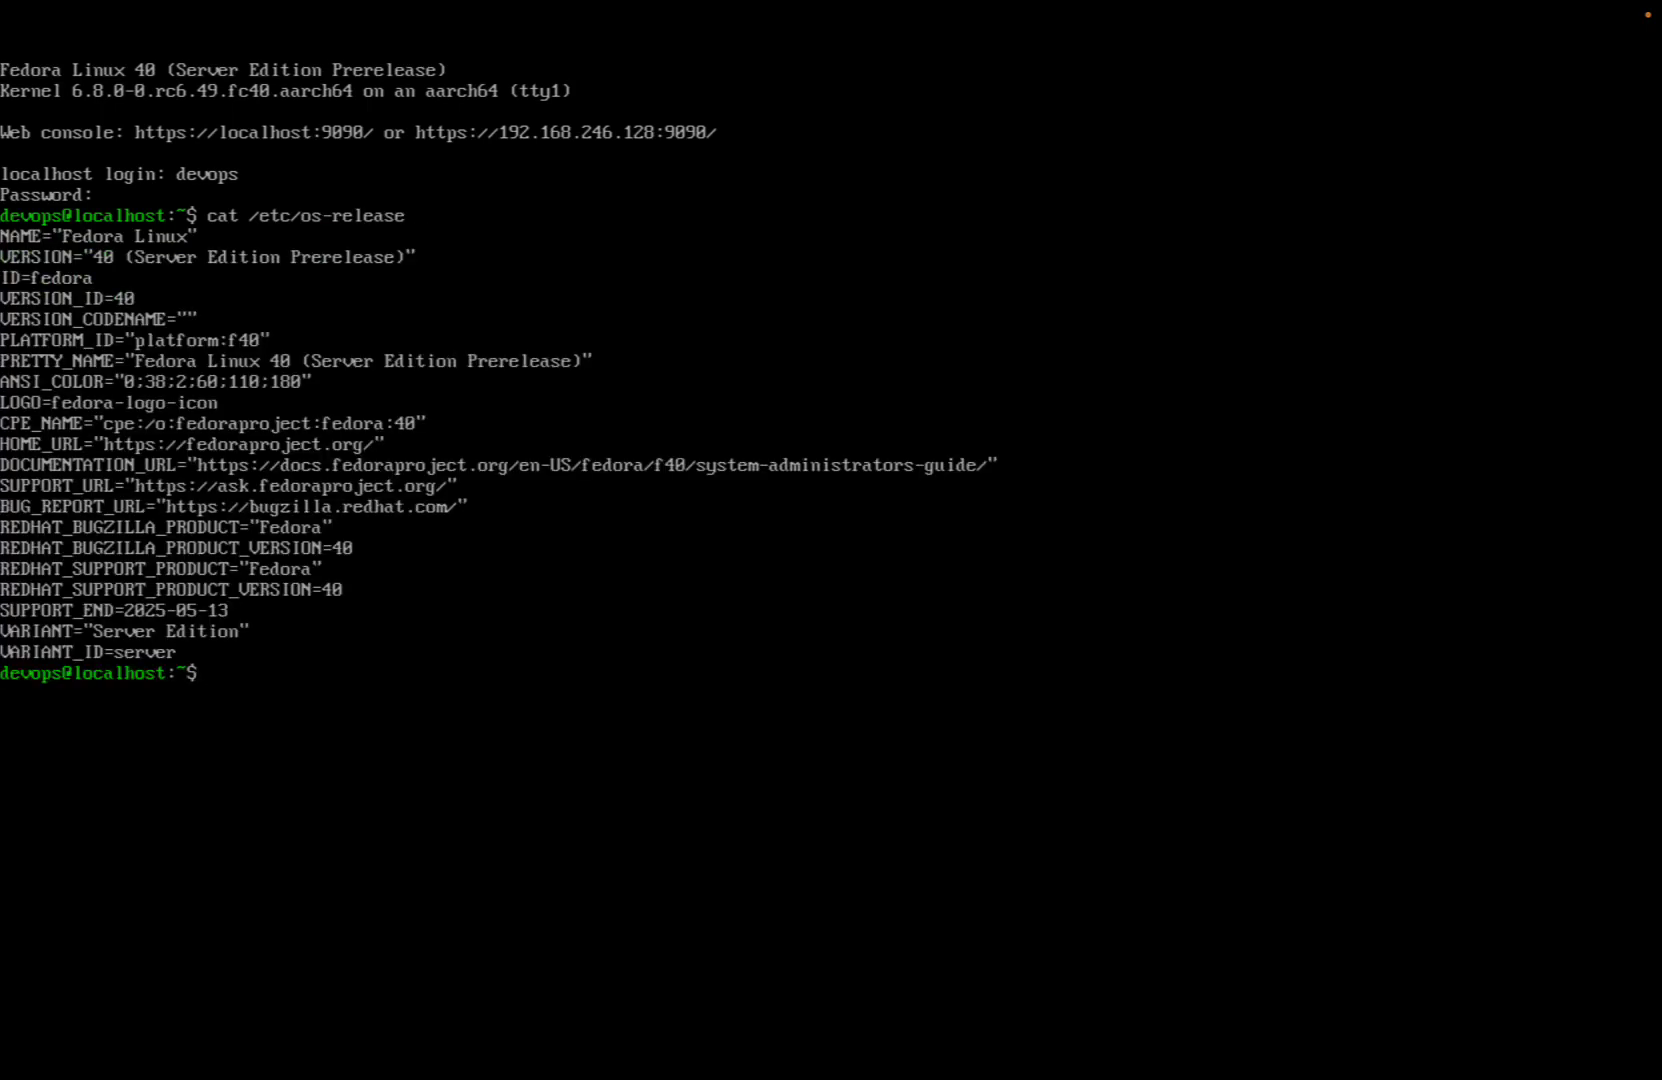